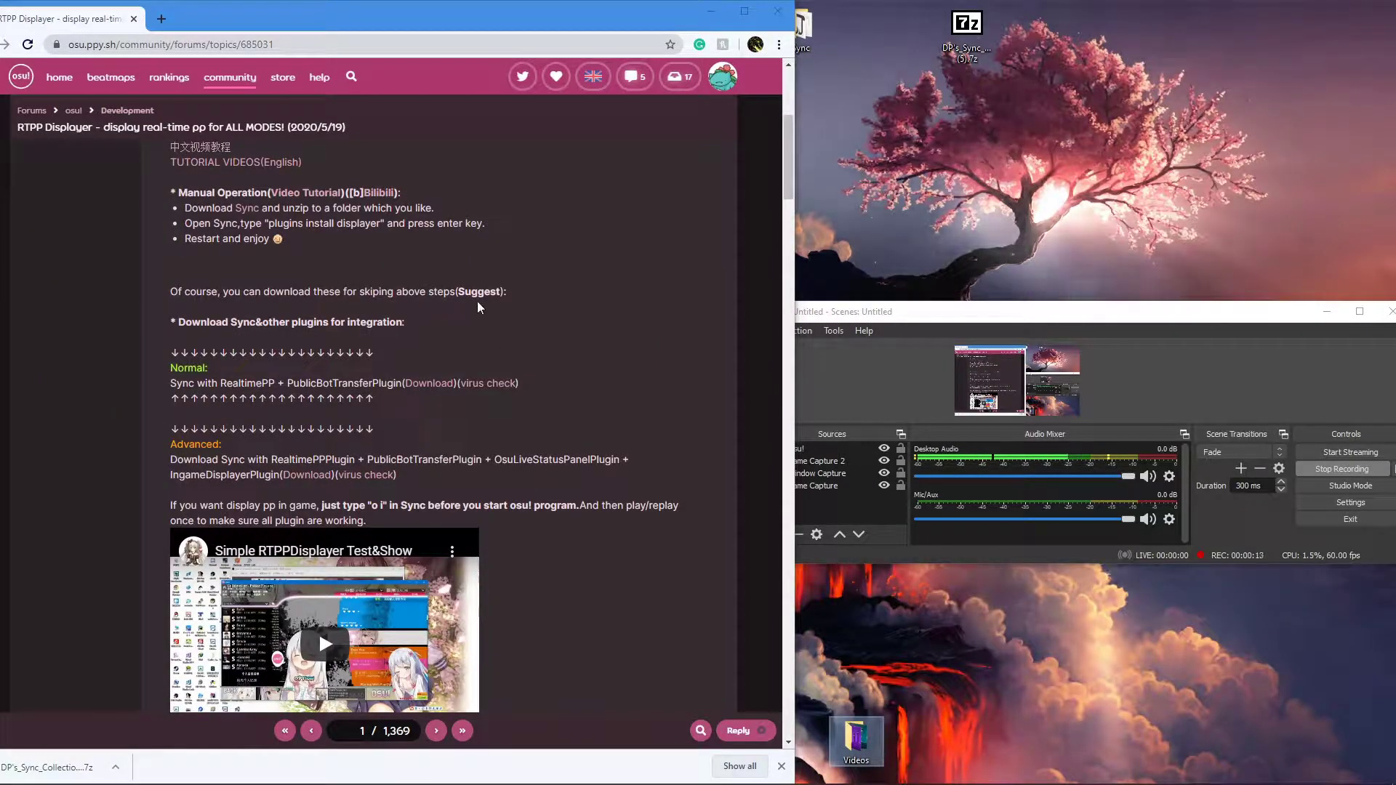
Step: Check the RTPP Displayer forum topic's title and address, and download the Advanced Sync package from its Usage and Download section
{"action": "scroll", "coordinate": [478, 307], "scroll_direction": "up", "scroll_amount": 5}
{"action": "left_click_drag", "start_coordinate": [183, 227], "coordinate": [473, 225]}
{"action": "left_click", "coordinate": [515, 344]}
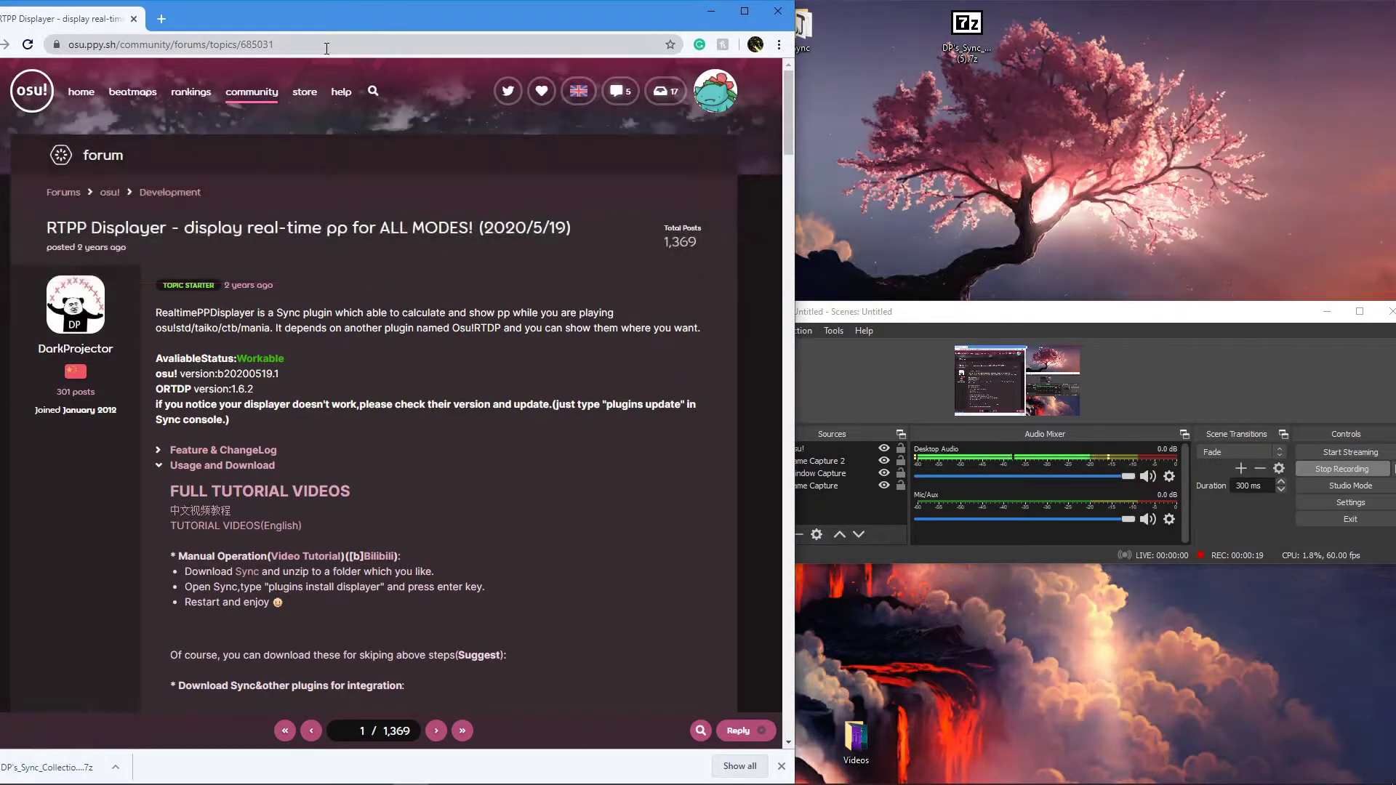
{"action": "left_click_drag", "start_coordinate": [326, 49], "coordinate": [64, 36]}
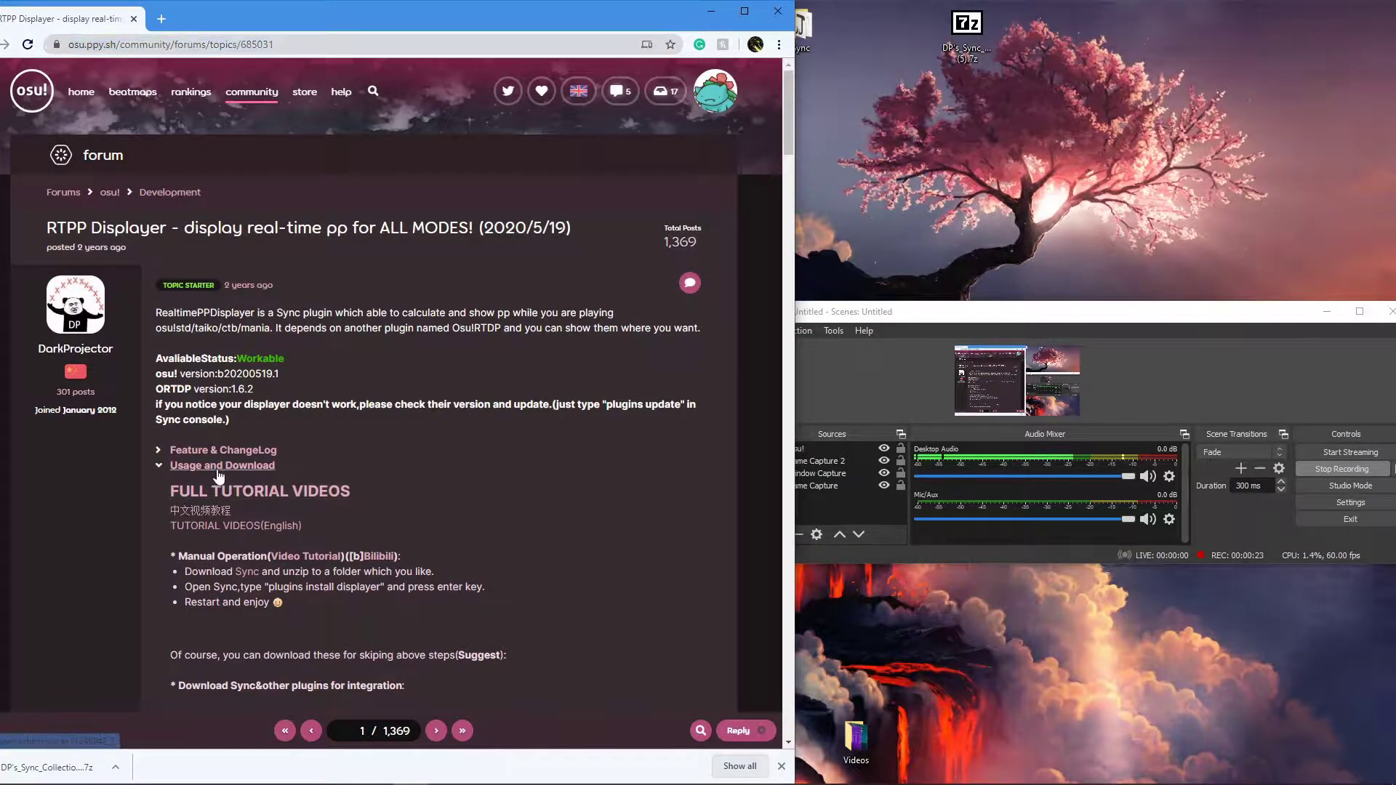
{"action": "left_click", "coordinate": [217, 467]}
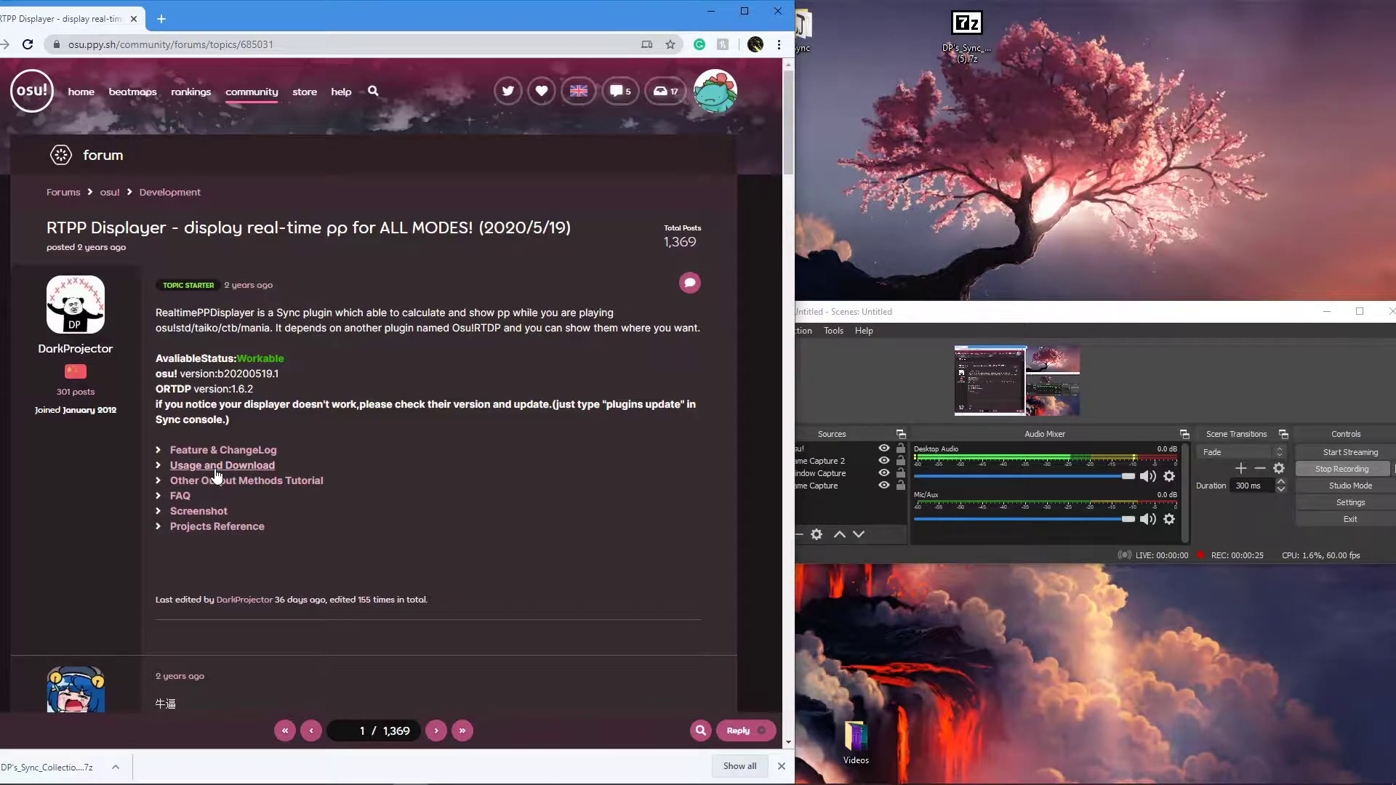
{"action": "left_click", "coordinate": [217, 467]}
{"action": "scroll", "coordinate": [233, 486], "scroll_direction": "down", "scroll_amount": 6}
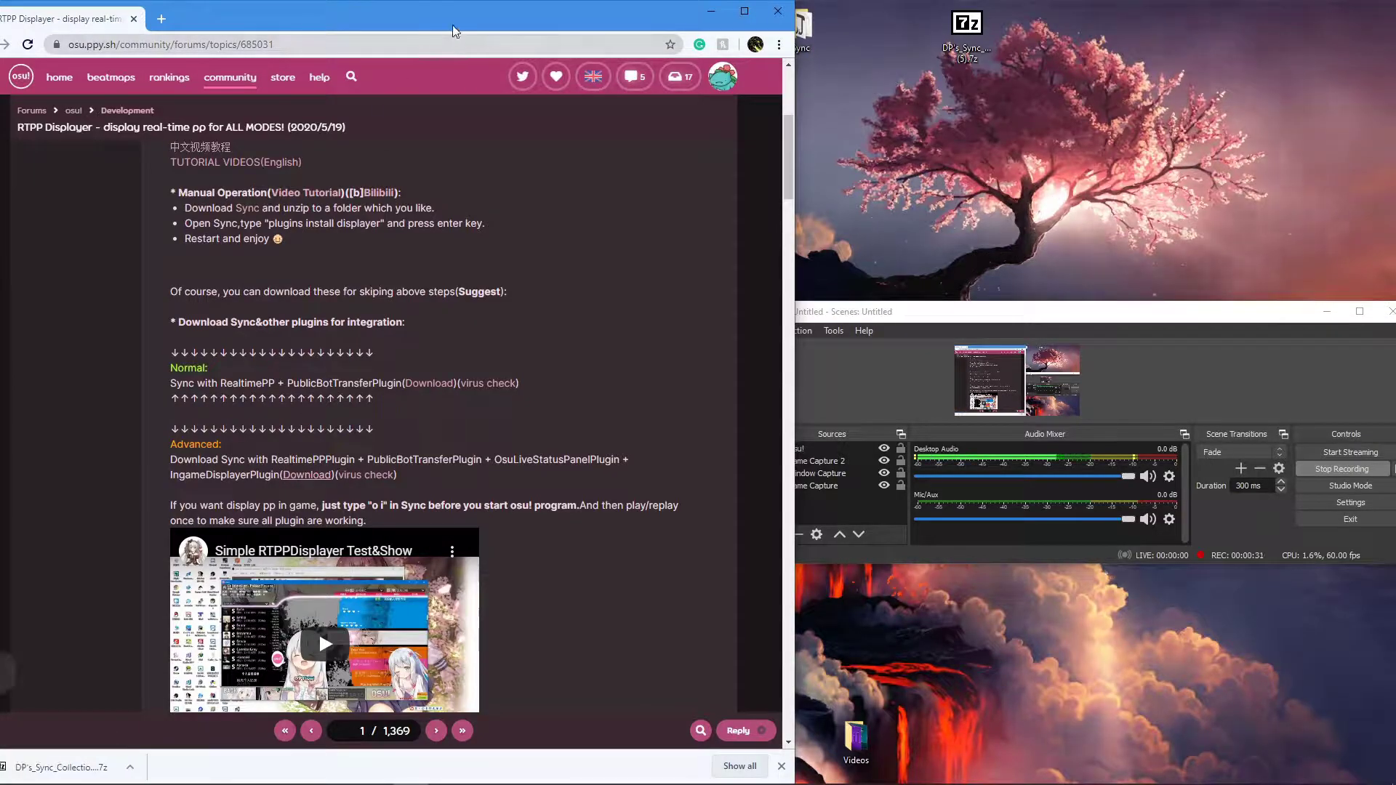
Step: Launch Sync.exe from the desktop's Sync folder and run the command "o i" in its console
{"action": "left_click_drag", "start_coordinate": [452, 31], "coordinate": [495, 31]}
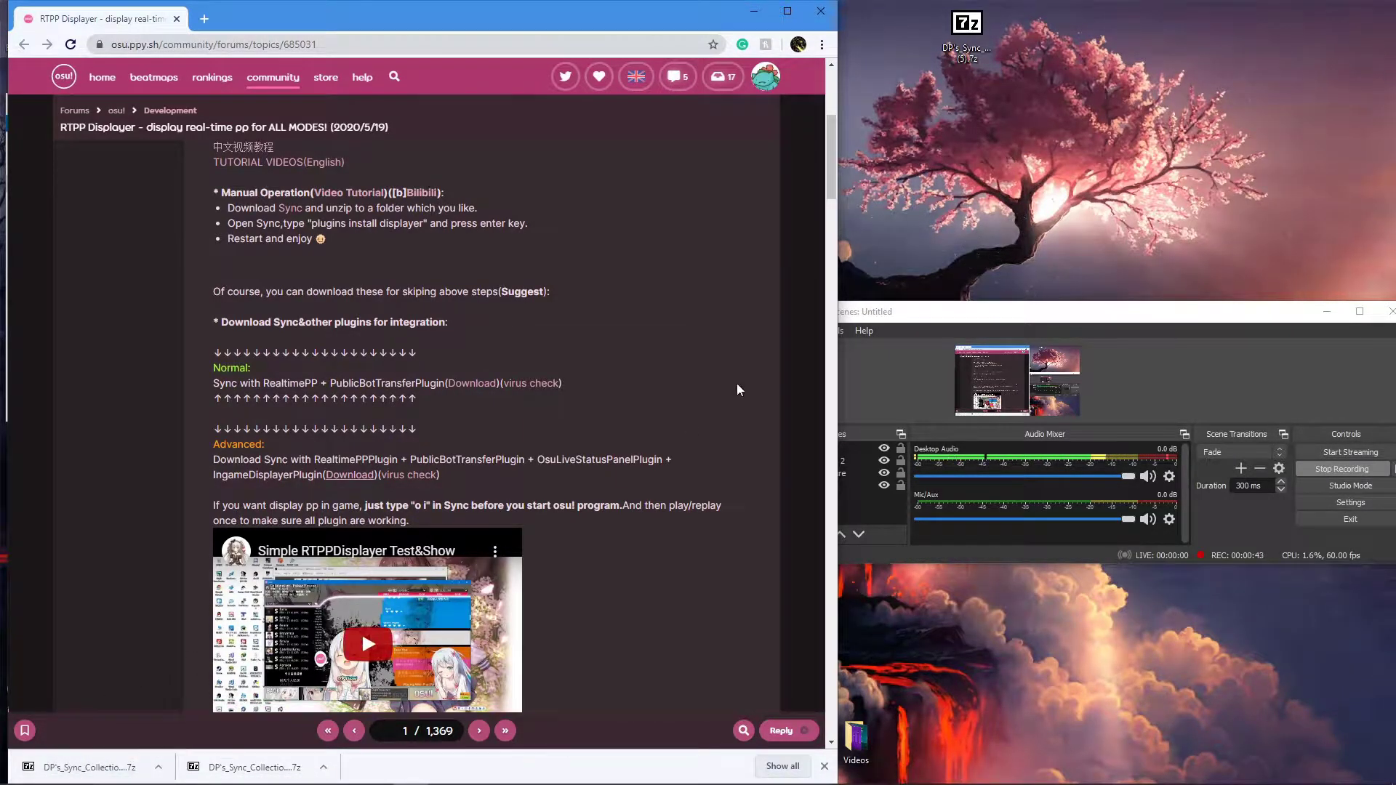
{"action": "key", "text": "super+Down"}
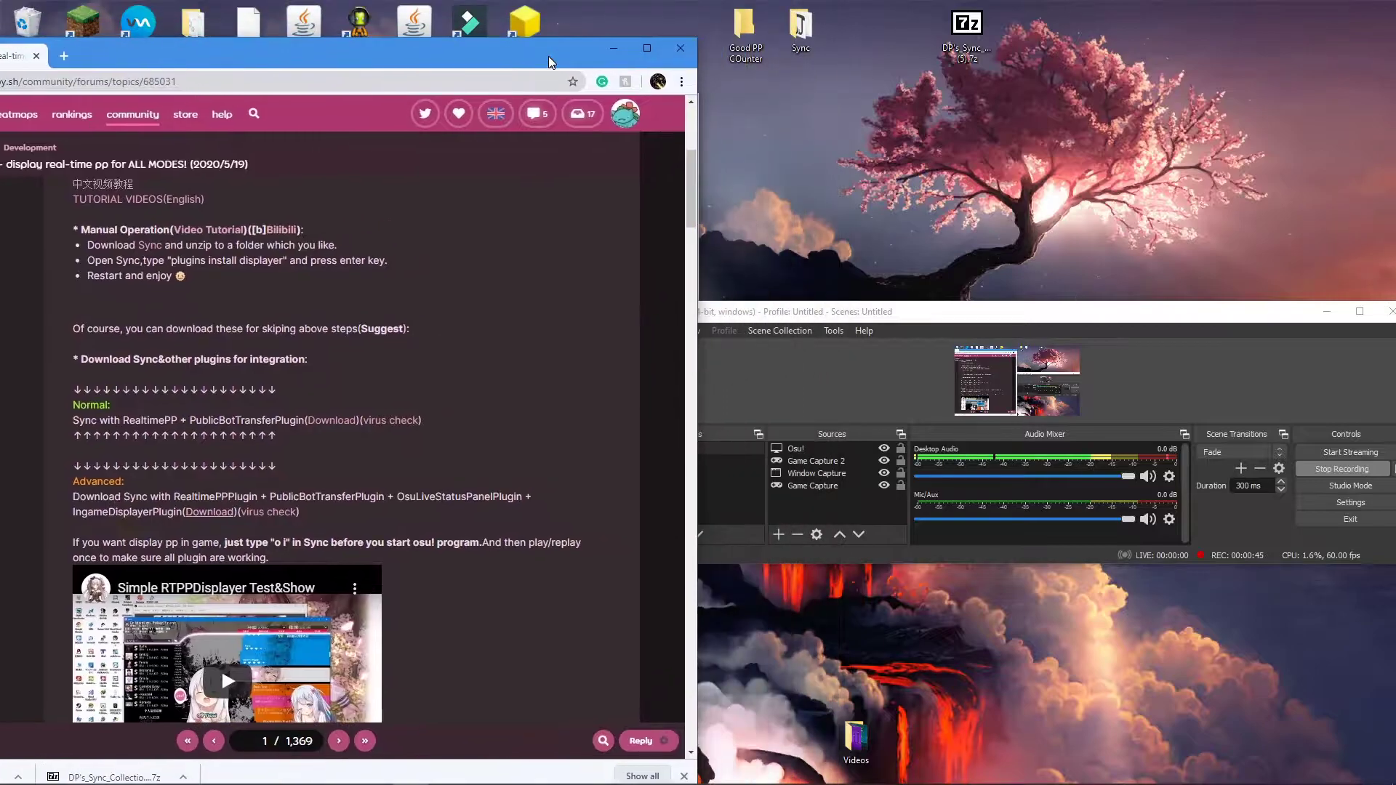
{"action": "double_click", "coordinate": [802, 27]}
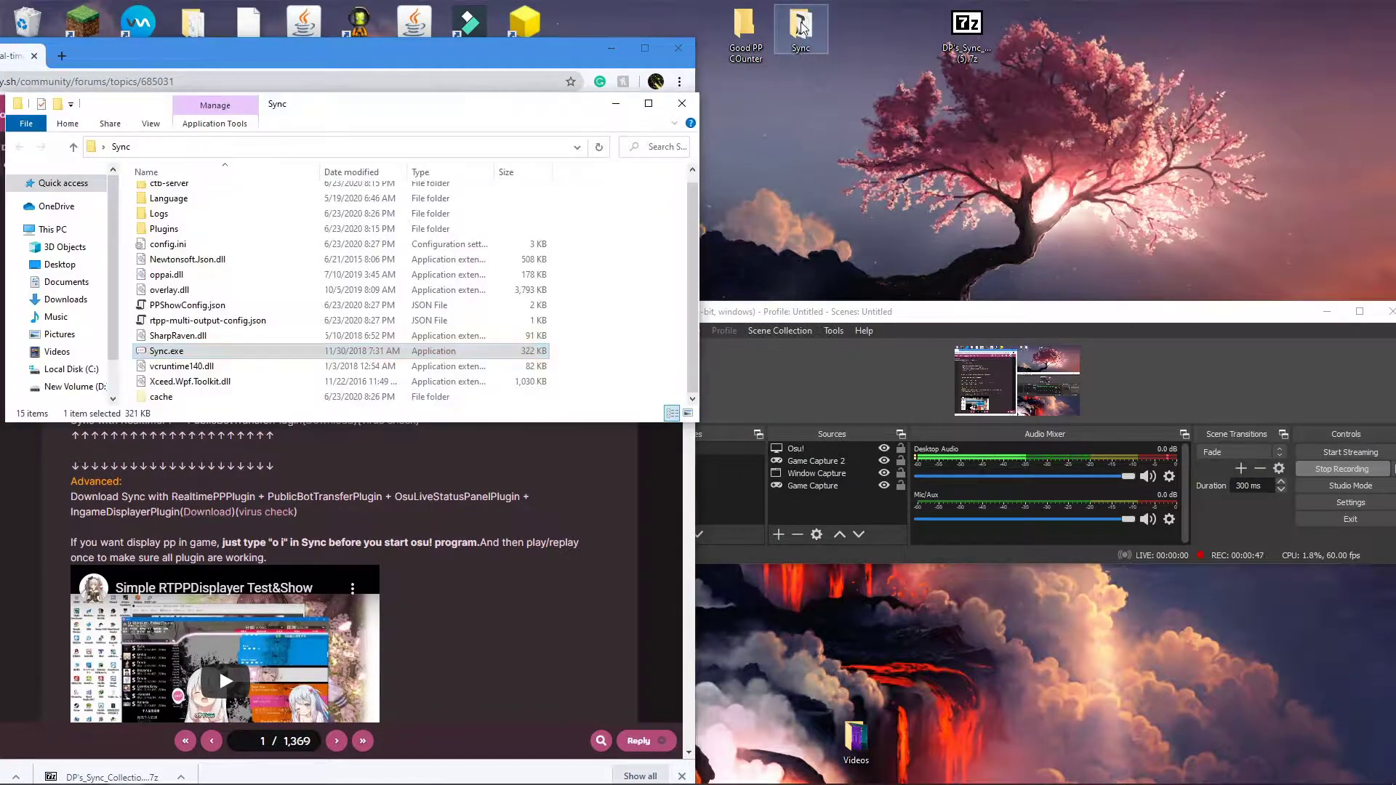
{"action": "double_click", "coordinate": [315, 354]}
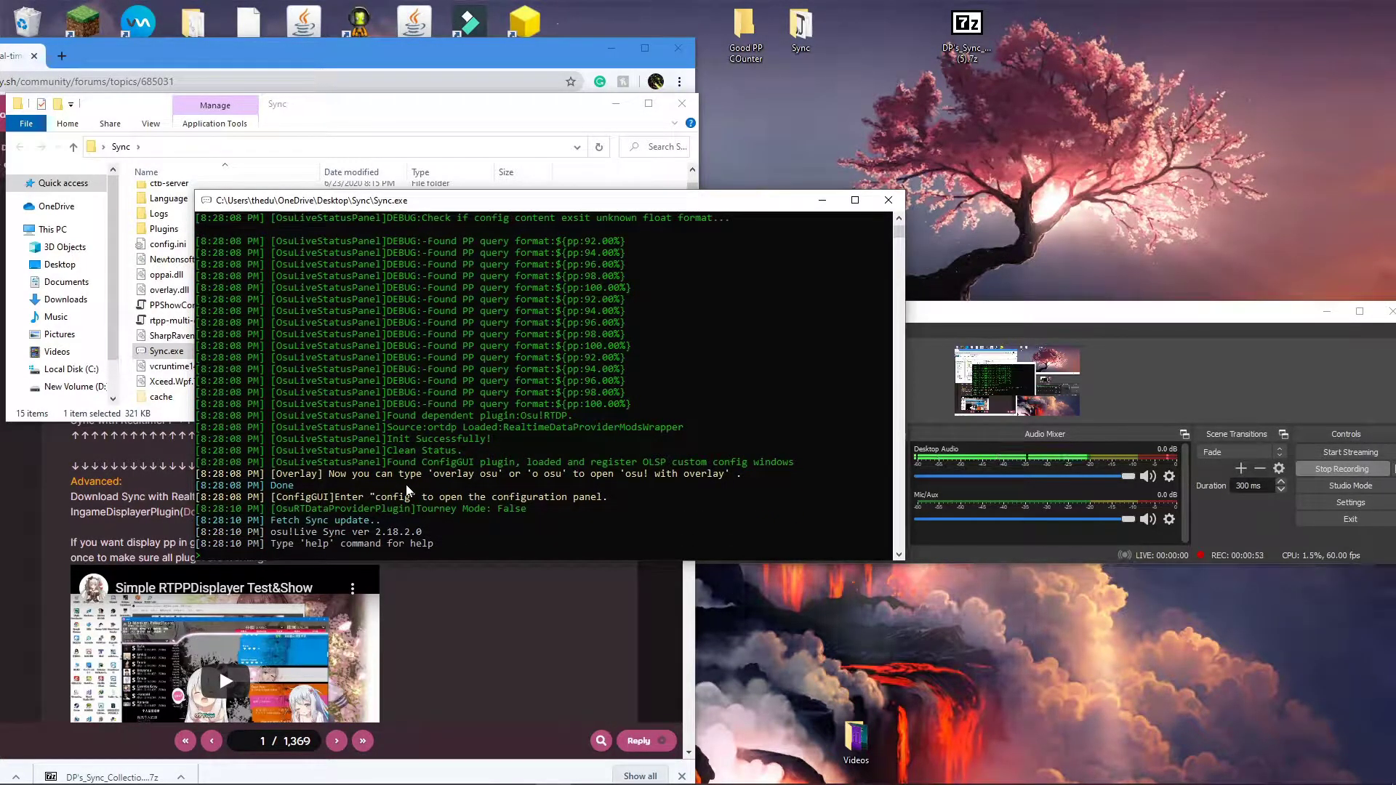
{"action": "type", "text": "o i"}
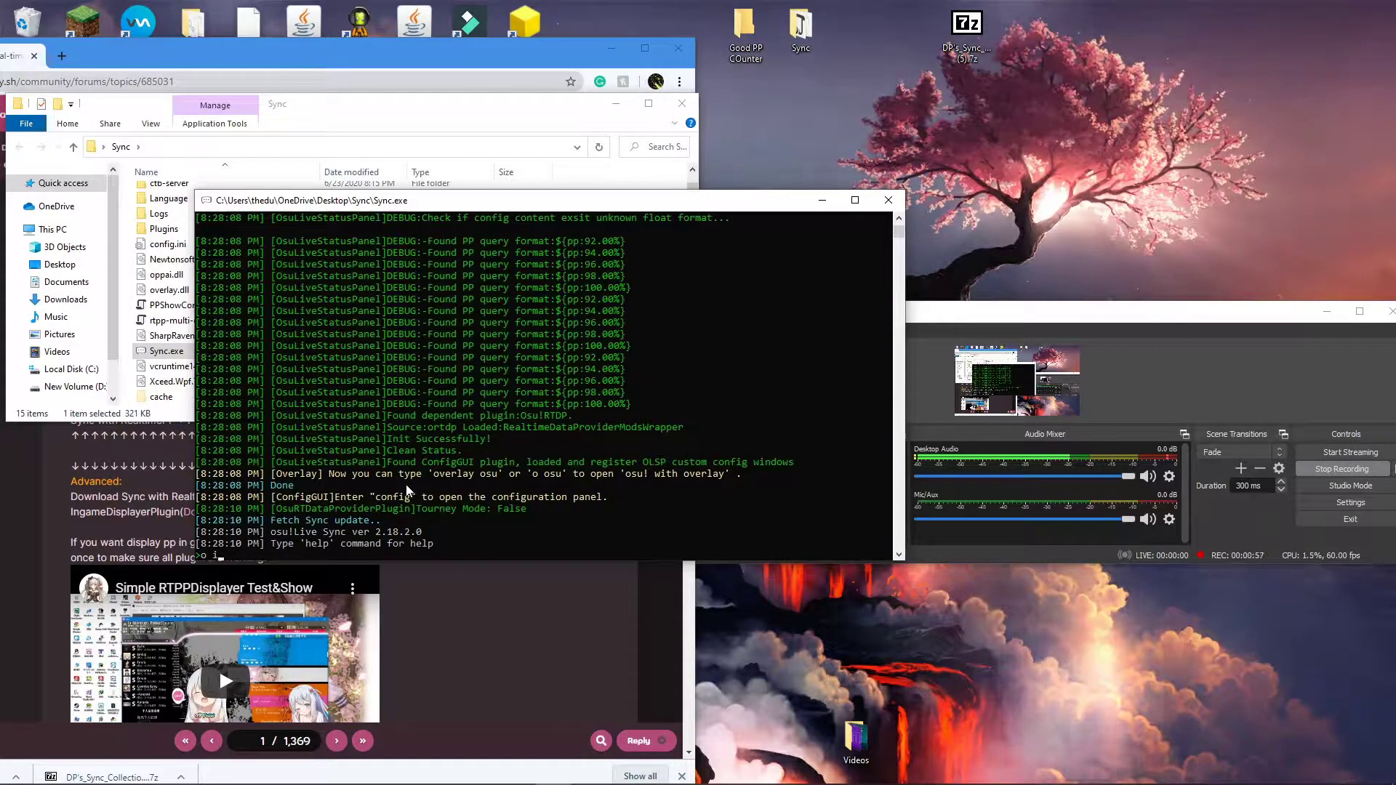
{"action": "key", "text": "Return"}
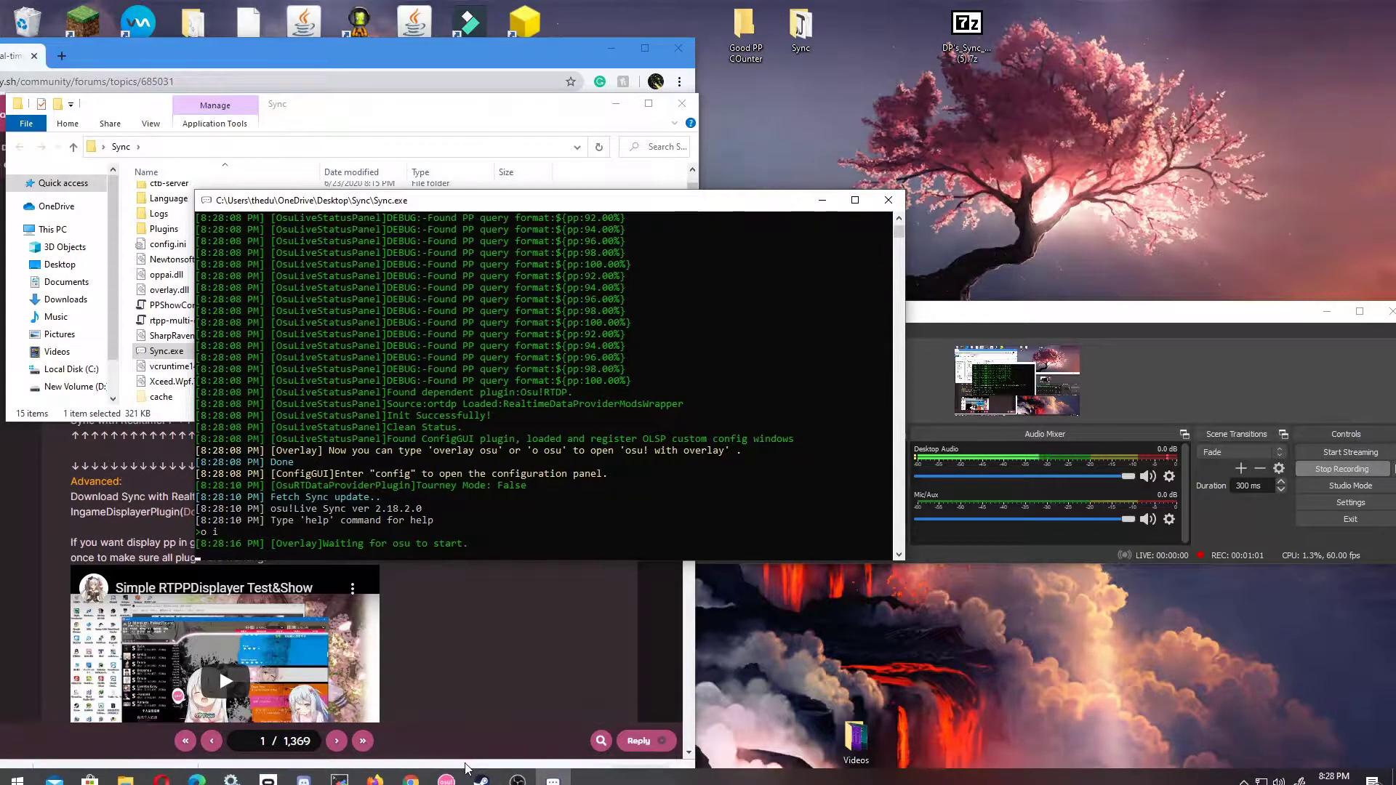
Step: Launch osu! and play the PEPPYQUEST beatmap from the Below 1 star group
{"action": "left_click", "coordinate": [456, 777]}
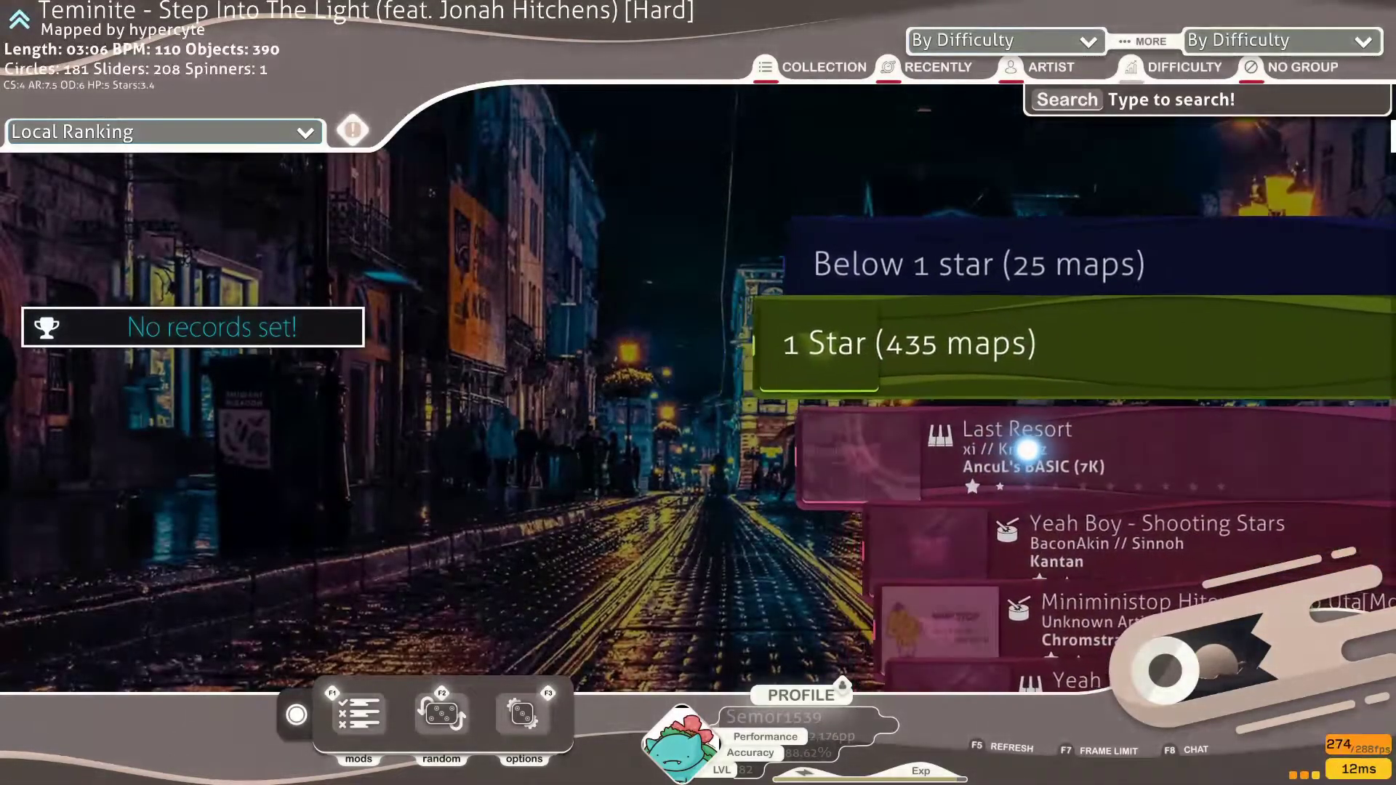
{"action": "left_click", "coordinate": [1026, 284]}
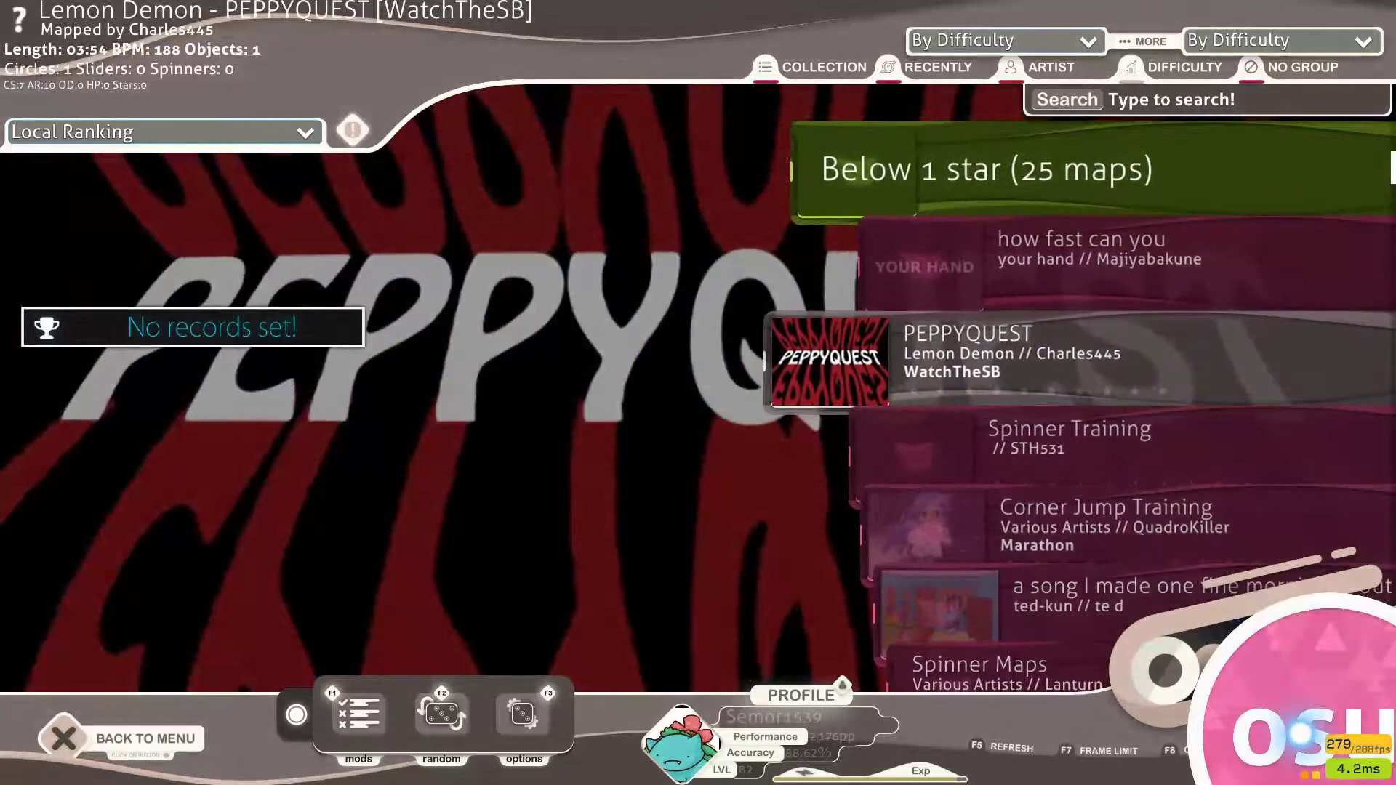
{"action": "key", "text": "Return"}
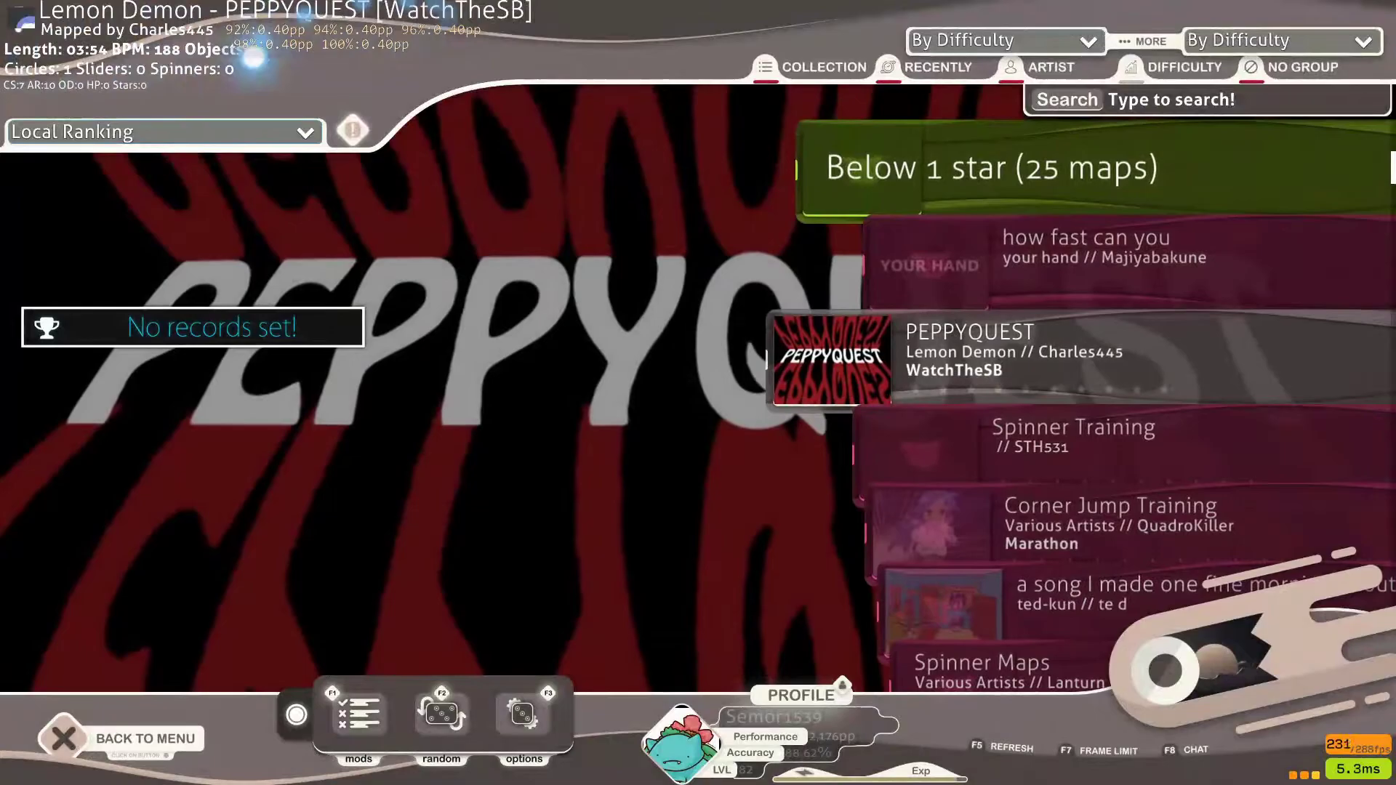
Step: Go through the beatmaps listed after PEPPYQUEST and check the pp overlay for each of them
{"action": "key", "text": "Down"}
{"action": "key", "text": "Down"}
{"action": "key", "text": "Up"}
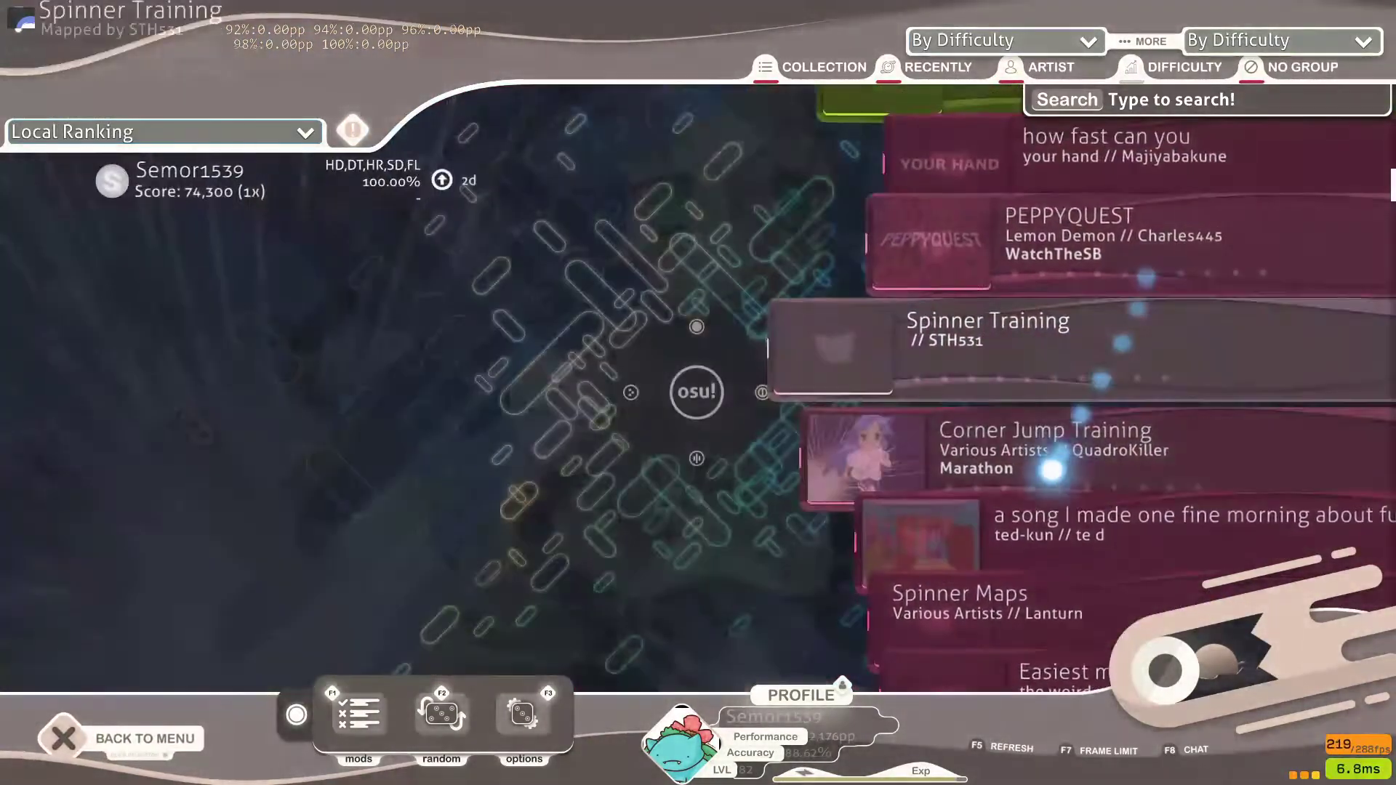
{"action": "left_click", "coordinate": [972, 577]}
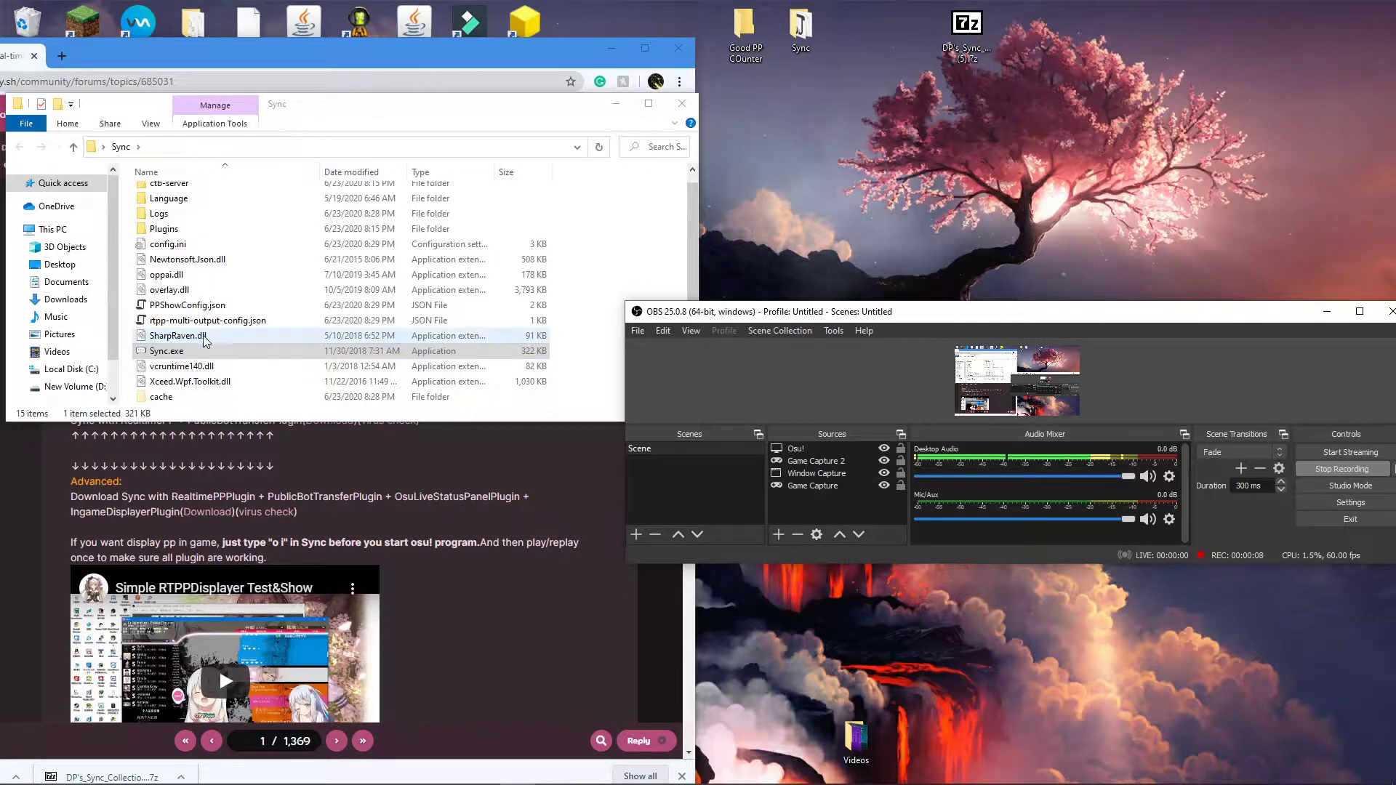
Step: Launch Sync.exe again from the Sync folder and run "o i" in the new console
{"action": "double_click", "coordinate": [162, 353]}
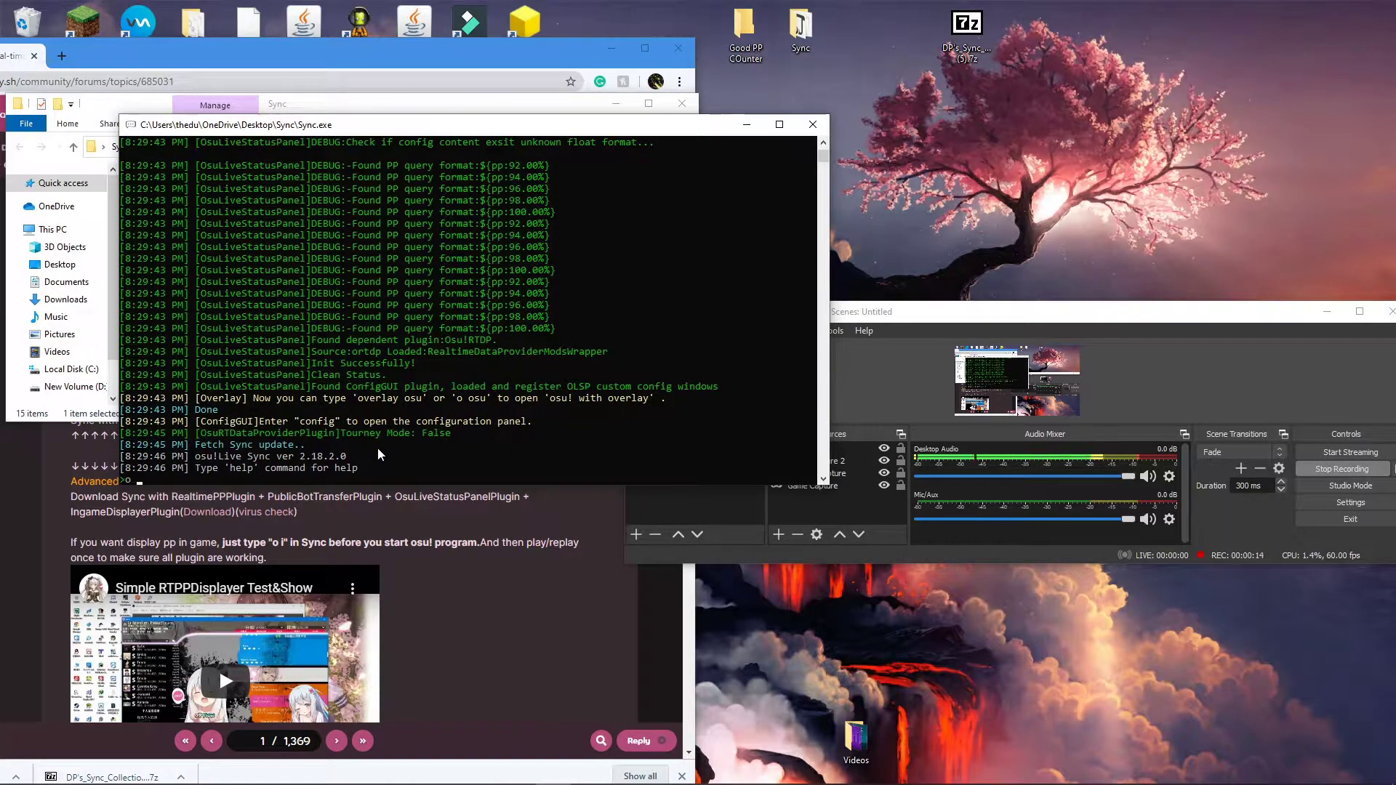
{"action": "type", "text": "o i"}
{"action": "key", "text": "Return"}
Step: Launch osu! with its music silenced and start playing the Last Resort beatmap, AncuL's BASIC (7K)
{"action": "mouse_move", "coordinate": [407, 782]}
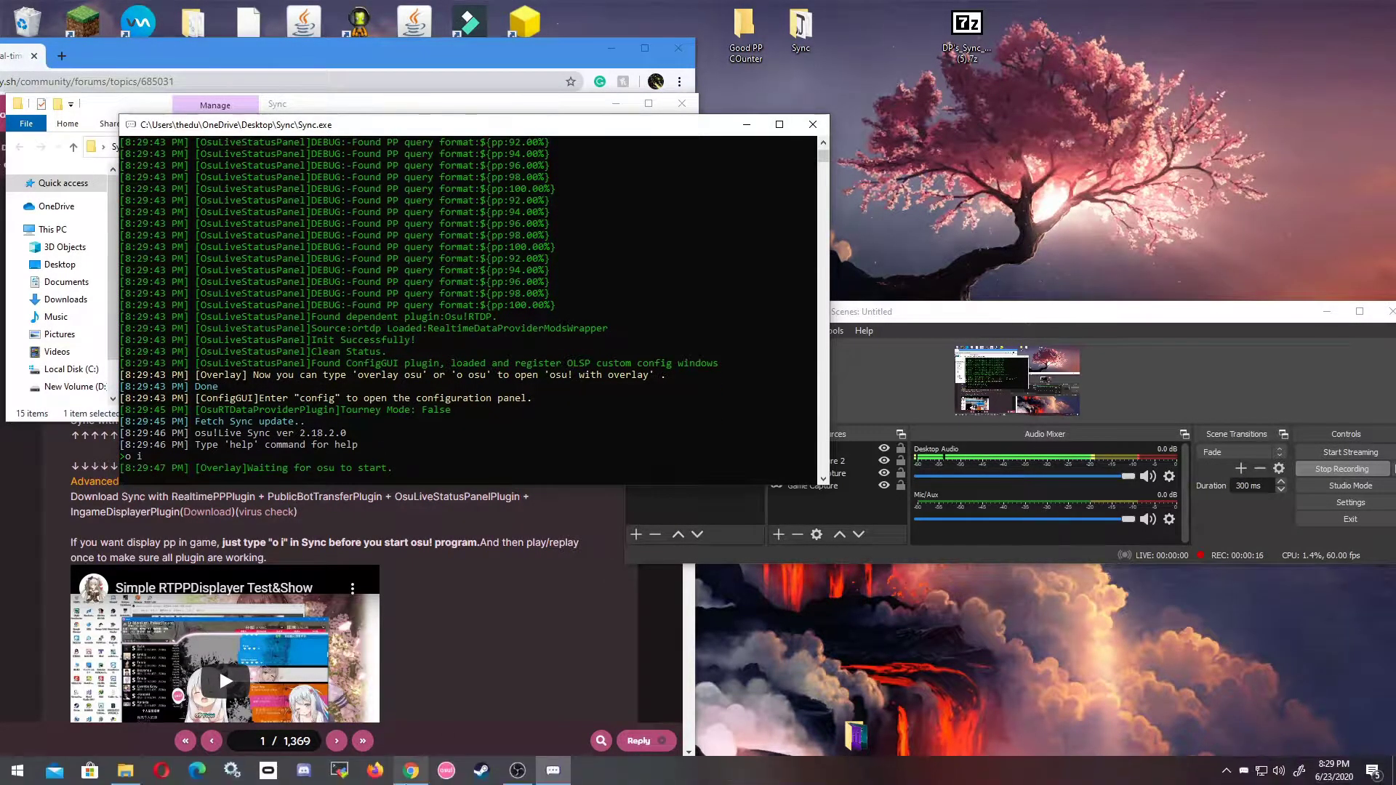
{"action": "left_click", "coordinate": [439, 765]}
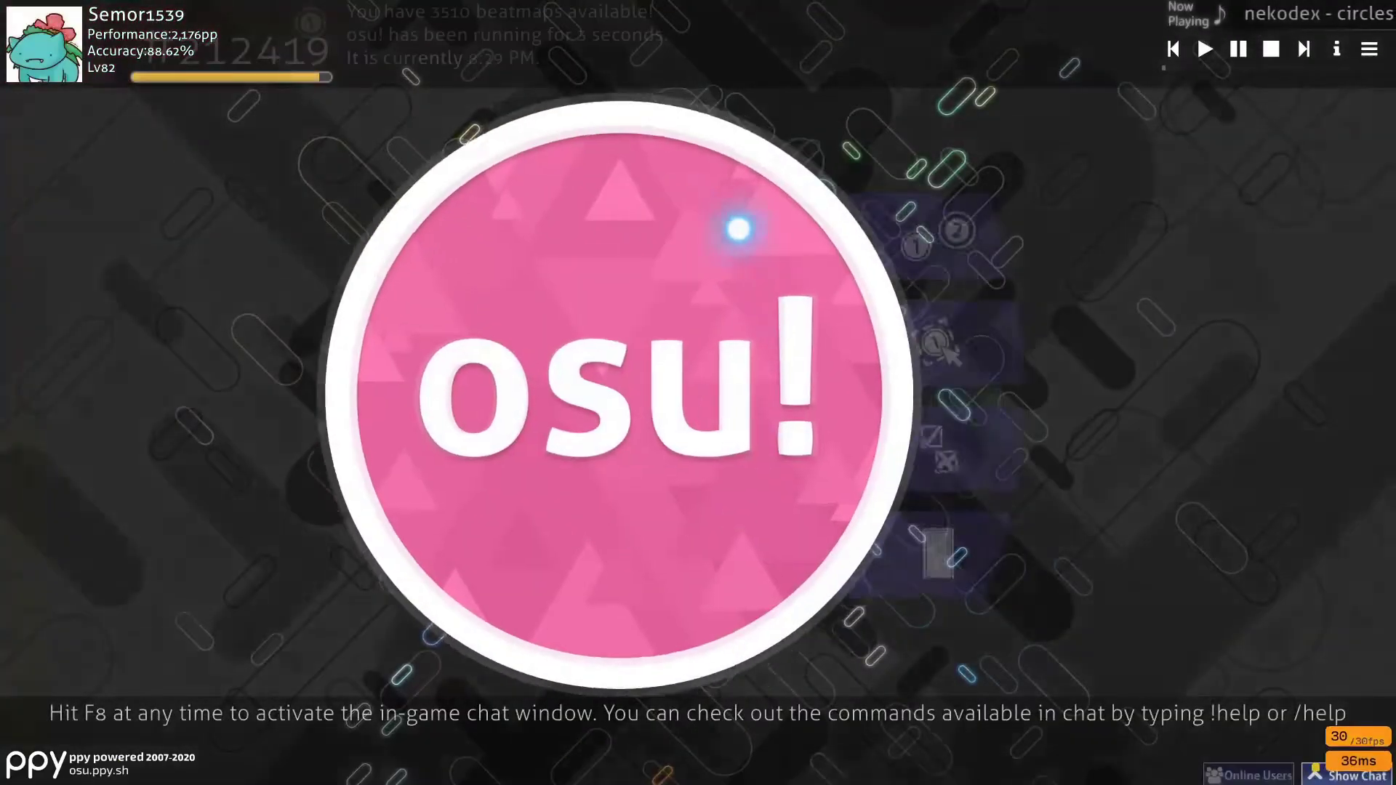
{"action": "left_click", "coordinate": [738, 229]}
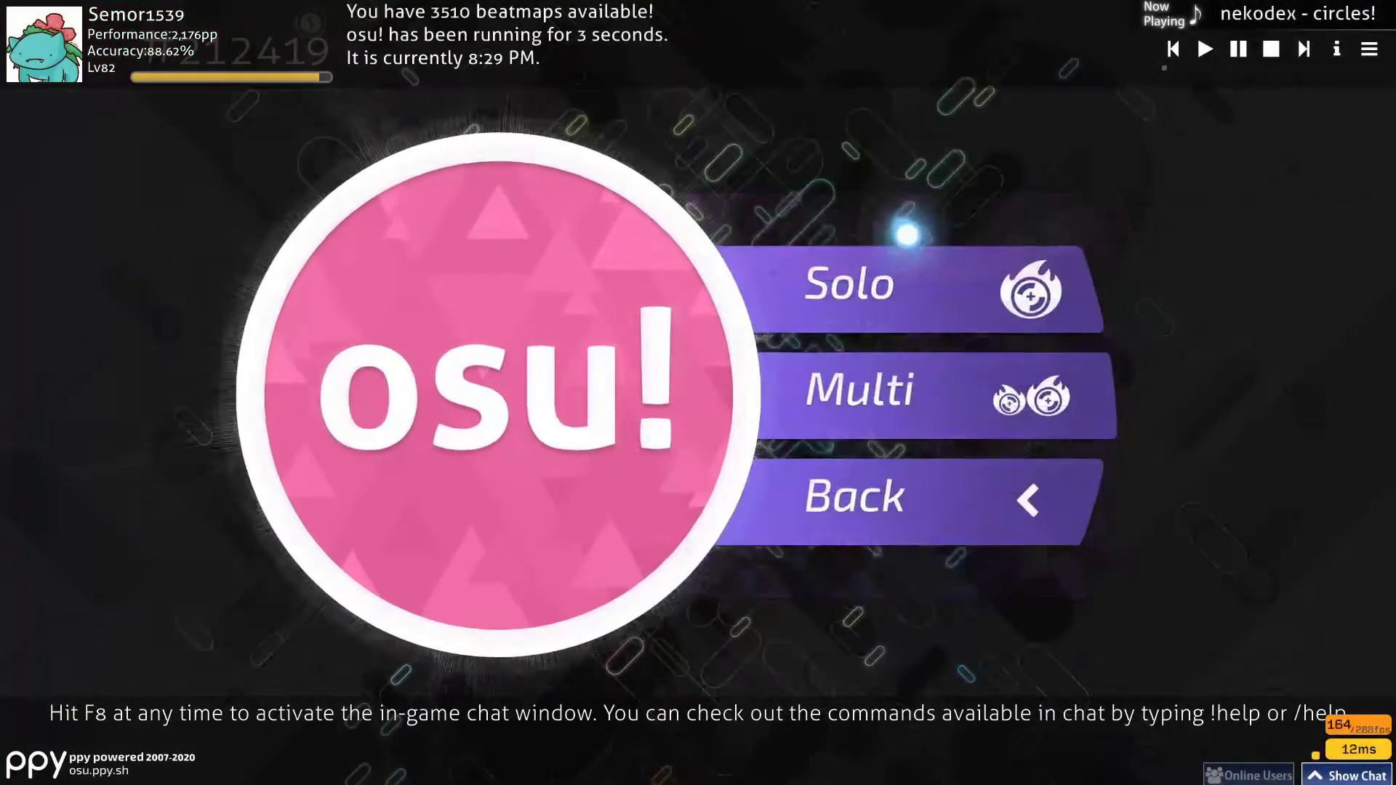
{"action": "left_click", "coordinate": [1239, 48]}
{"action": "scroll", "coordinate": [713, 577], "scroll_direction": "down", "scroll_amount": 10}
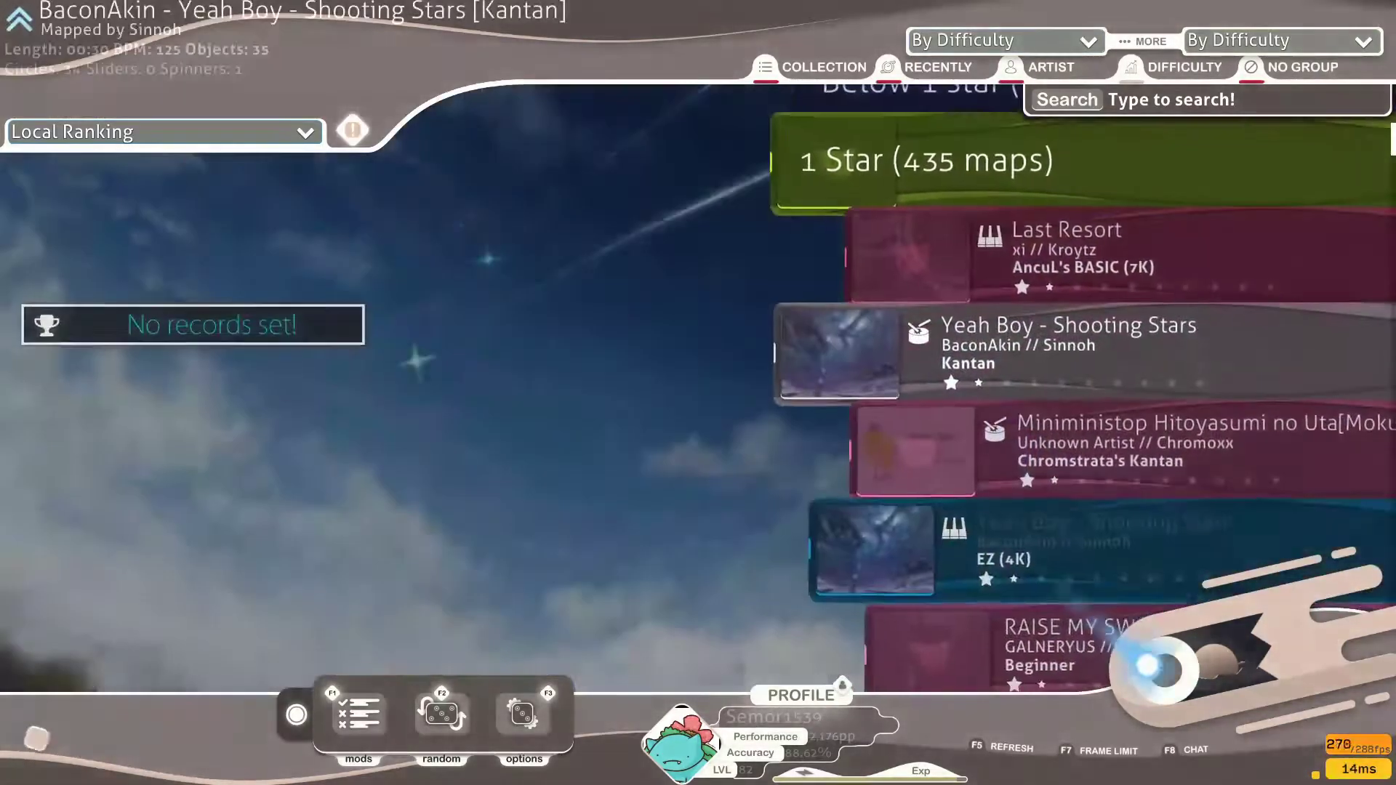
{"action": "key", "text": "Up"}
{"action": "key", "text": "Return"}
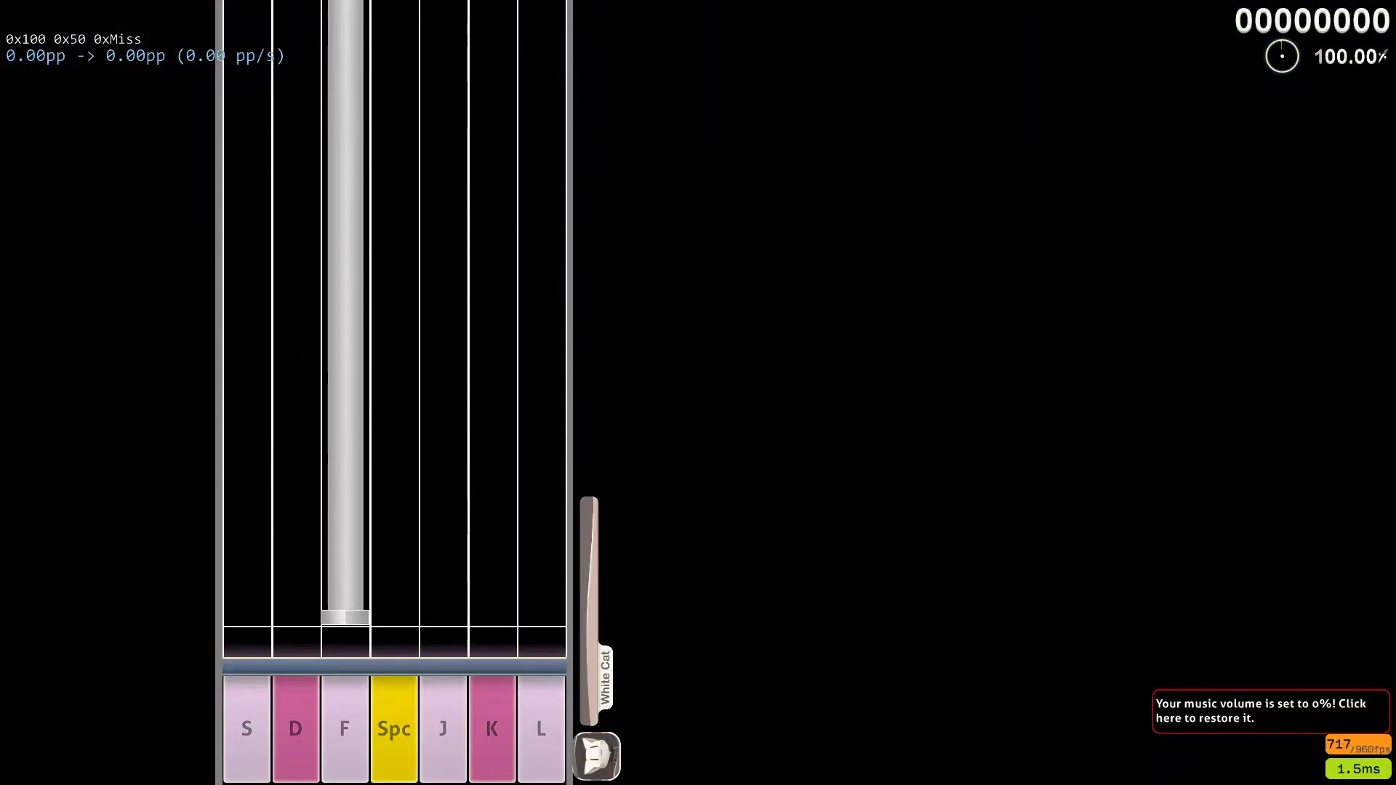
Step: Quit the Last Resort play and run the "config" command in the Sync console
{"action": "key", "text": "Escape"}
{"action": "left_click", "coordinate": [684, 518]}
{"action": "key", "text": "alt+Tab"}
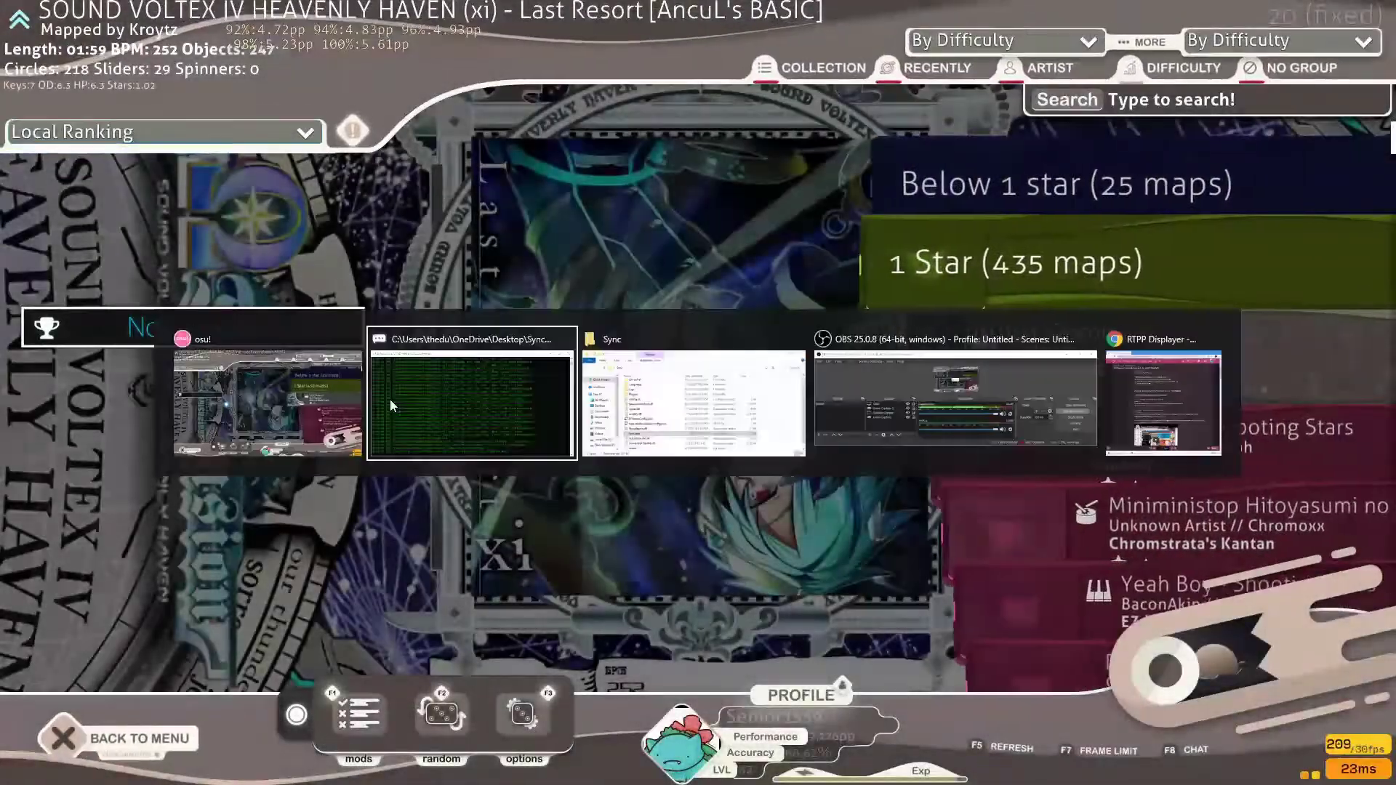
{"action": "left_click", "coordinate": [390, 399]}
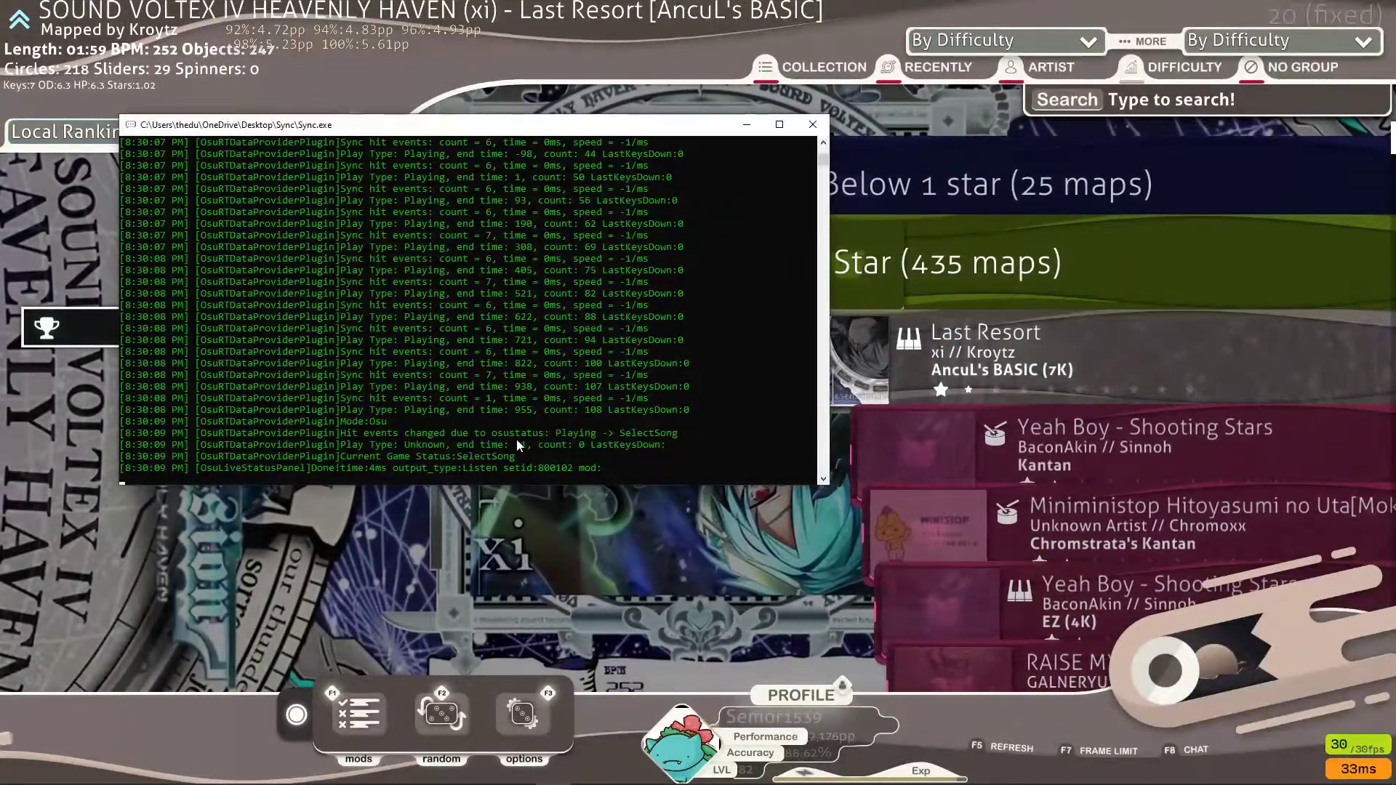
{"action": "type", "text": "config"}
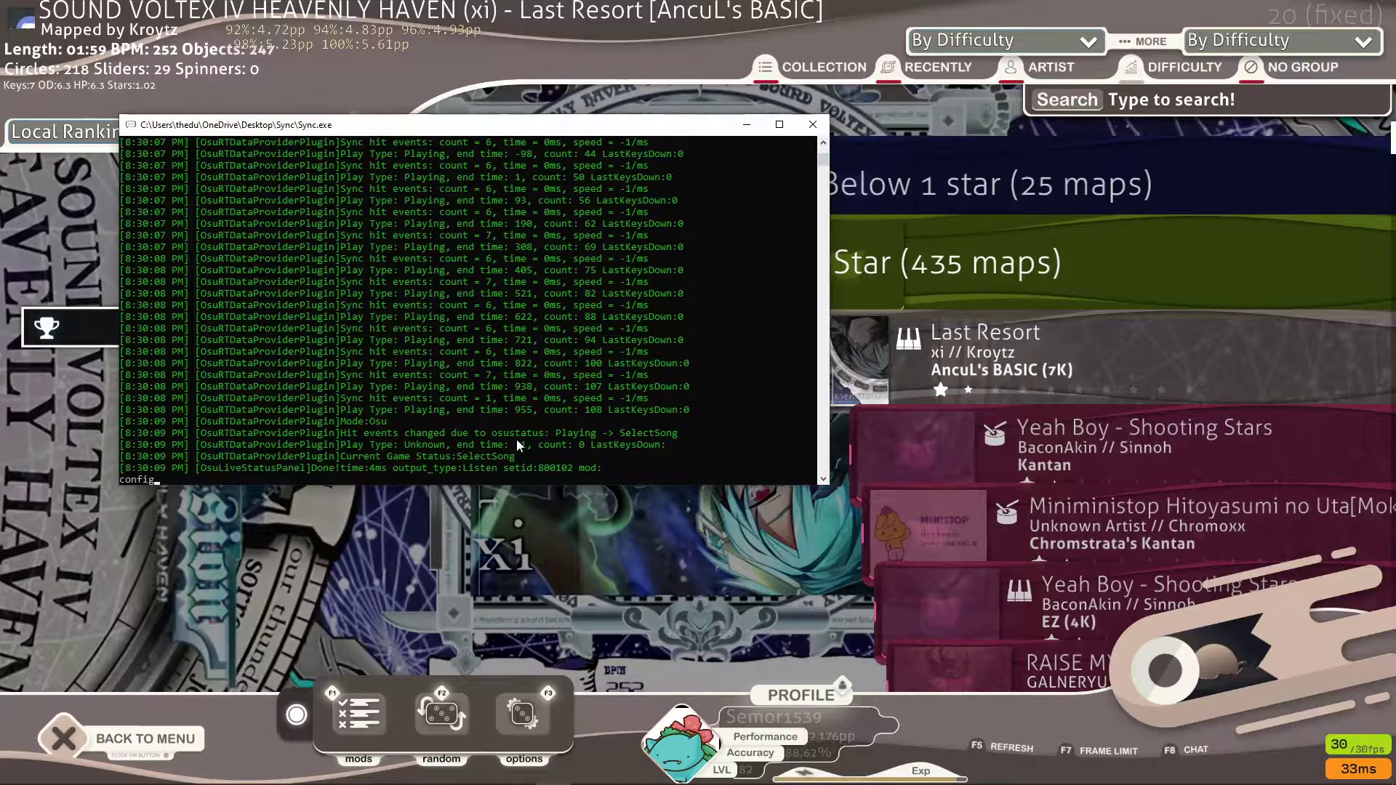
{"action": "key", "text": "Return"}
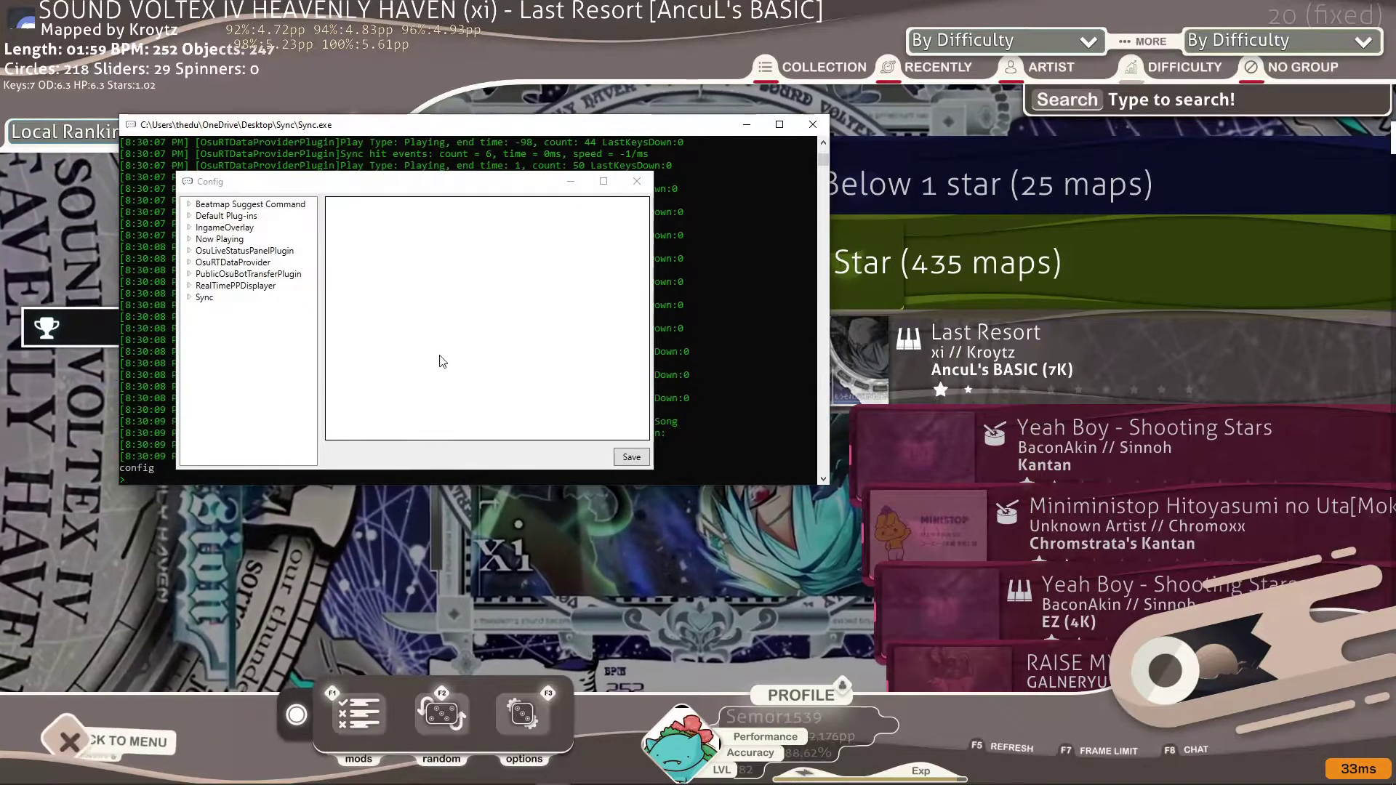
Step: Show the OverlayConfig settings of the IngameOverlay plugin in the Config window
{"action": "left_click_drag", "start_coordinate": [421, 177], "coordinate": [461, 160]}
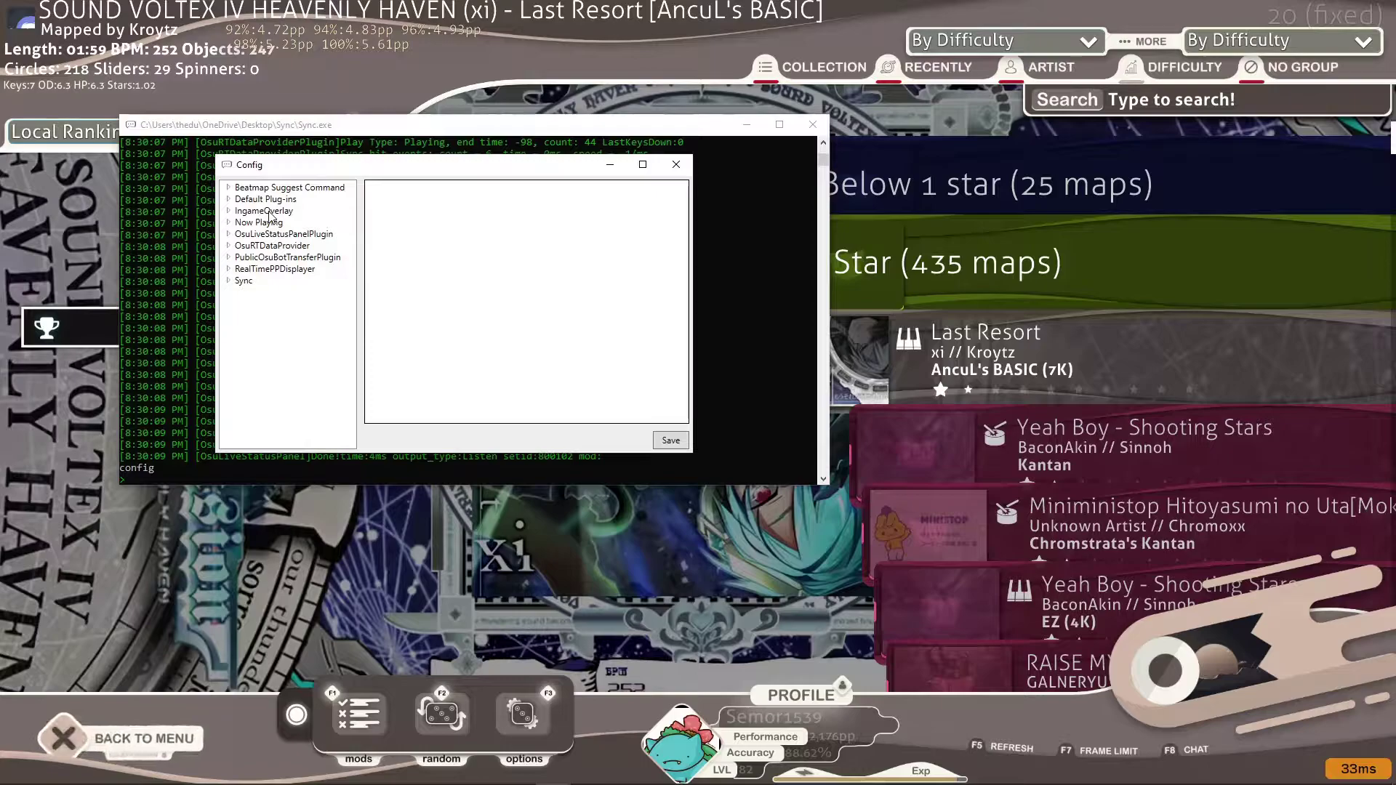
{"action": "left_click", "coordinate": [228, 211]}
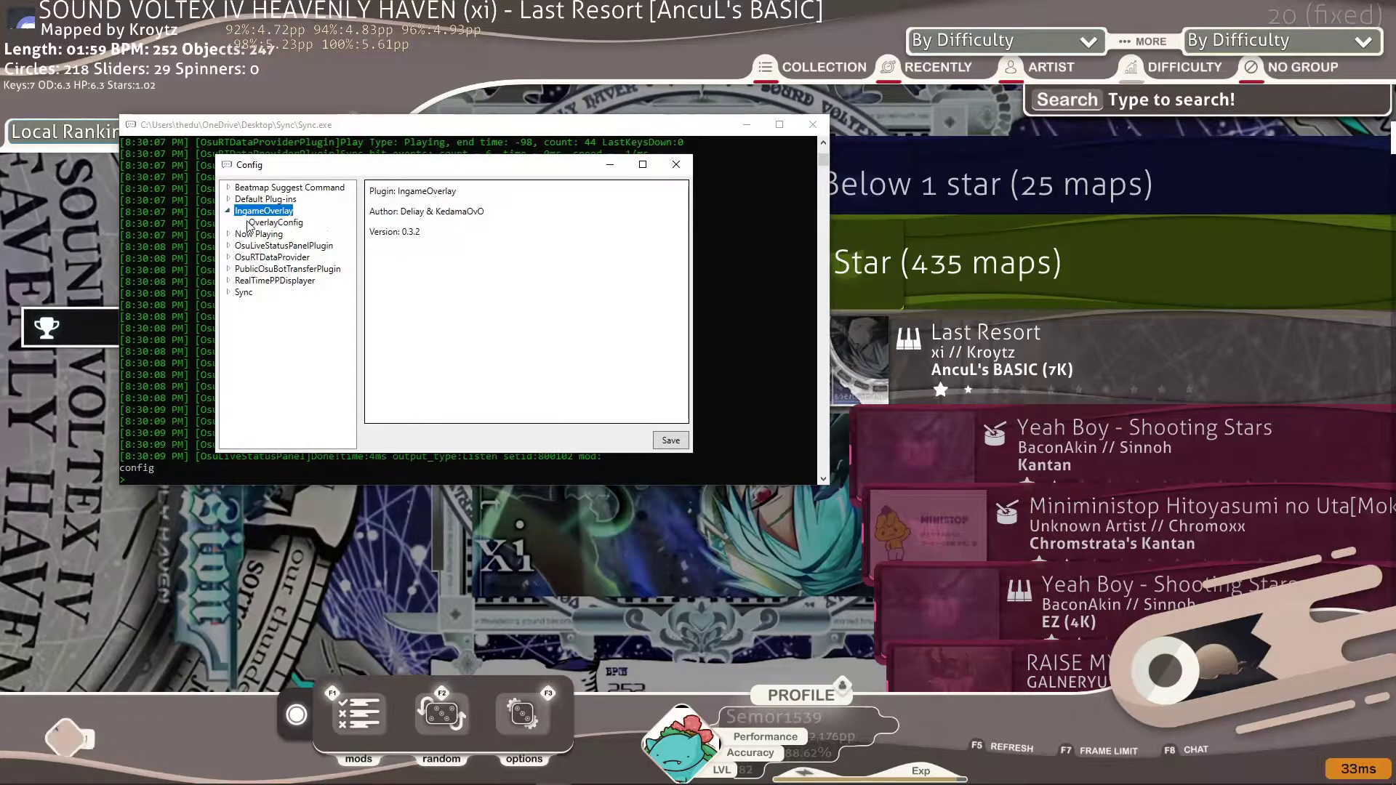
{"action": "left_click", "coordinate": [277, 224]}
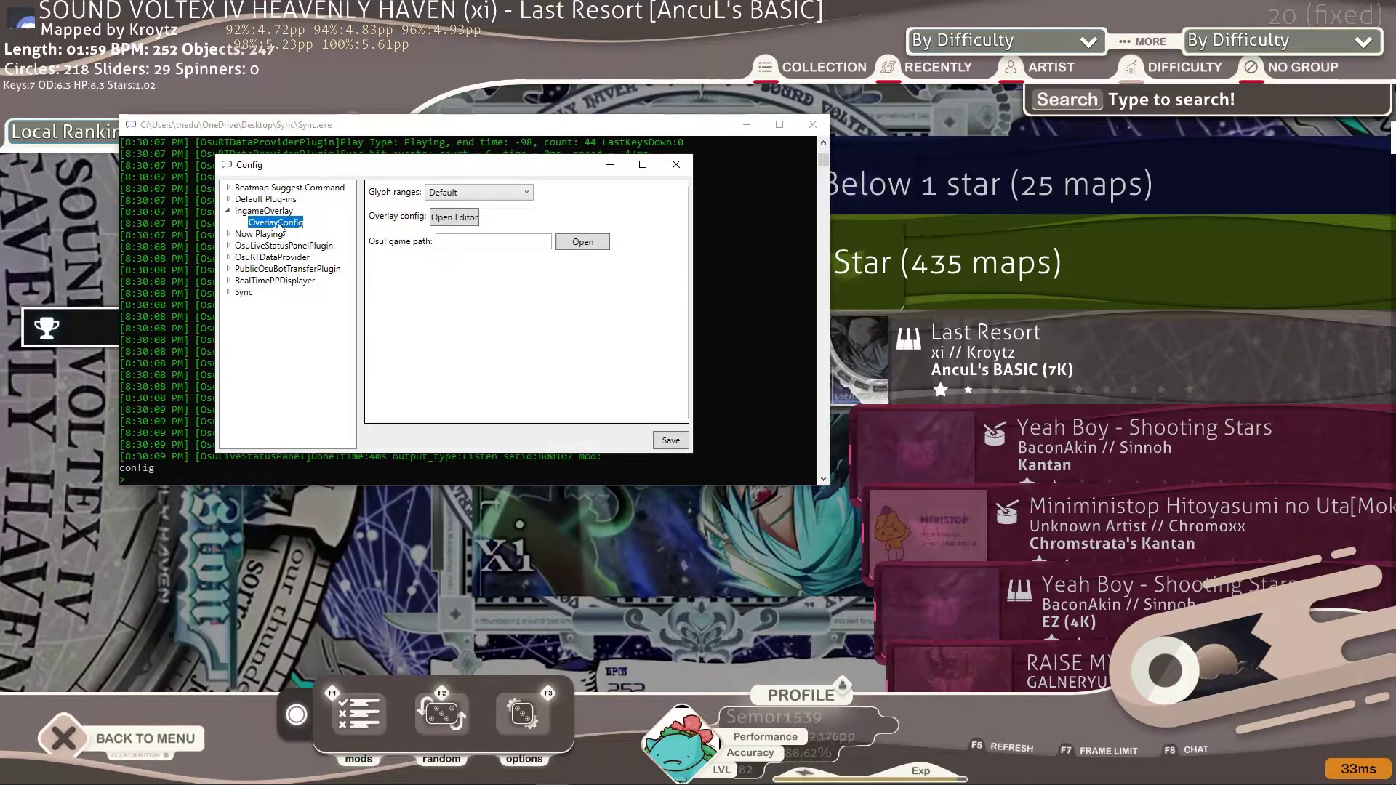
Step: Open the overlay config editor and move the pp-show overlay to X 603, Y 859
{"action": "left_click", "coordinate": [456, 217]}
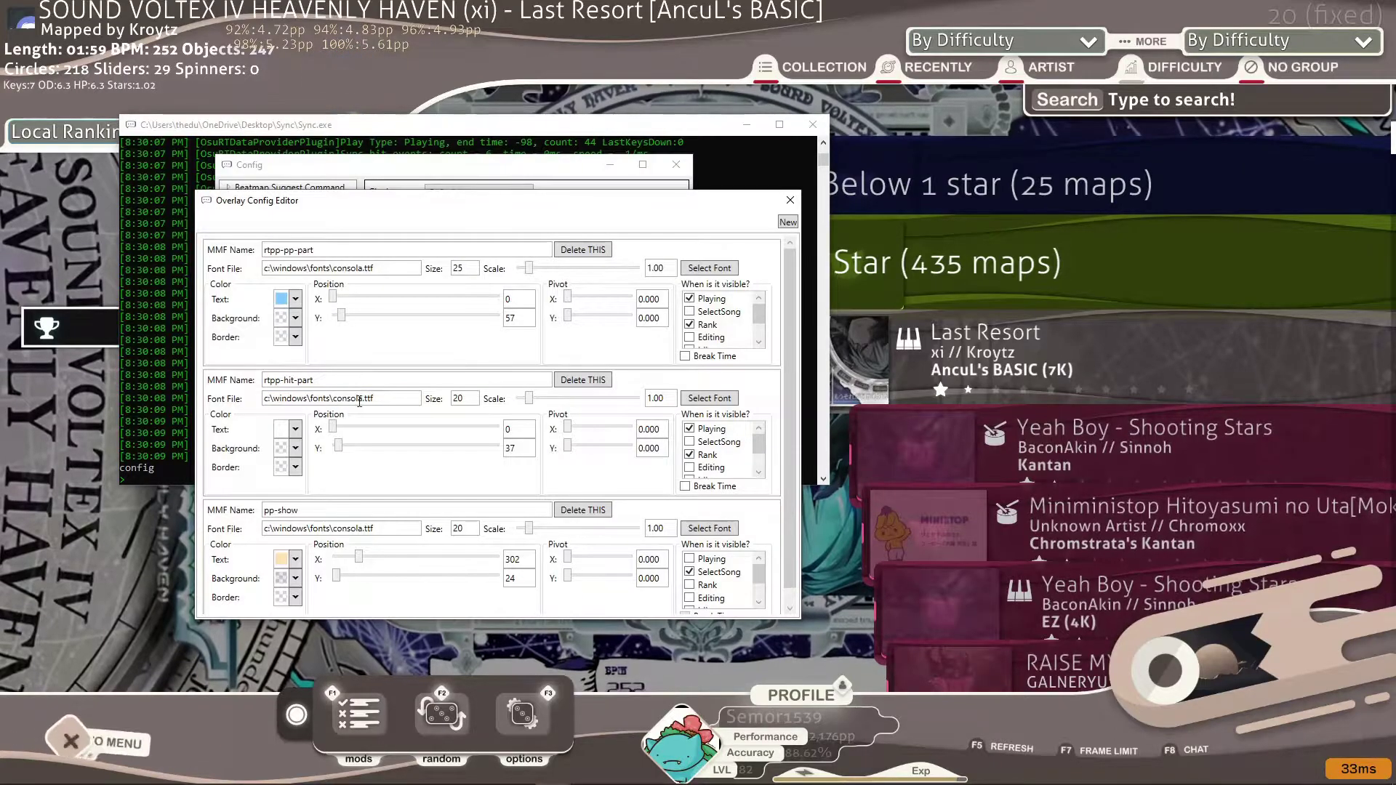
{"action": "left_click_drag", "start_coordinate": [333, 430], "coordinate": [341, 428]}
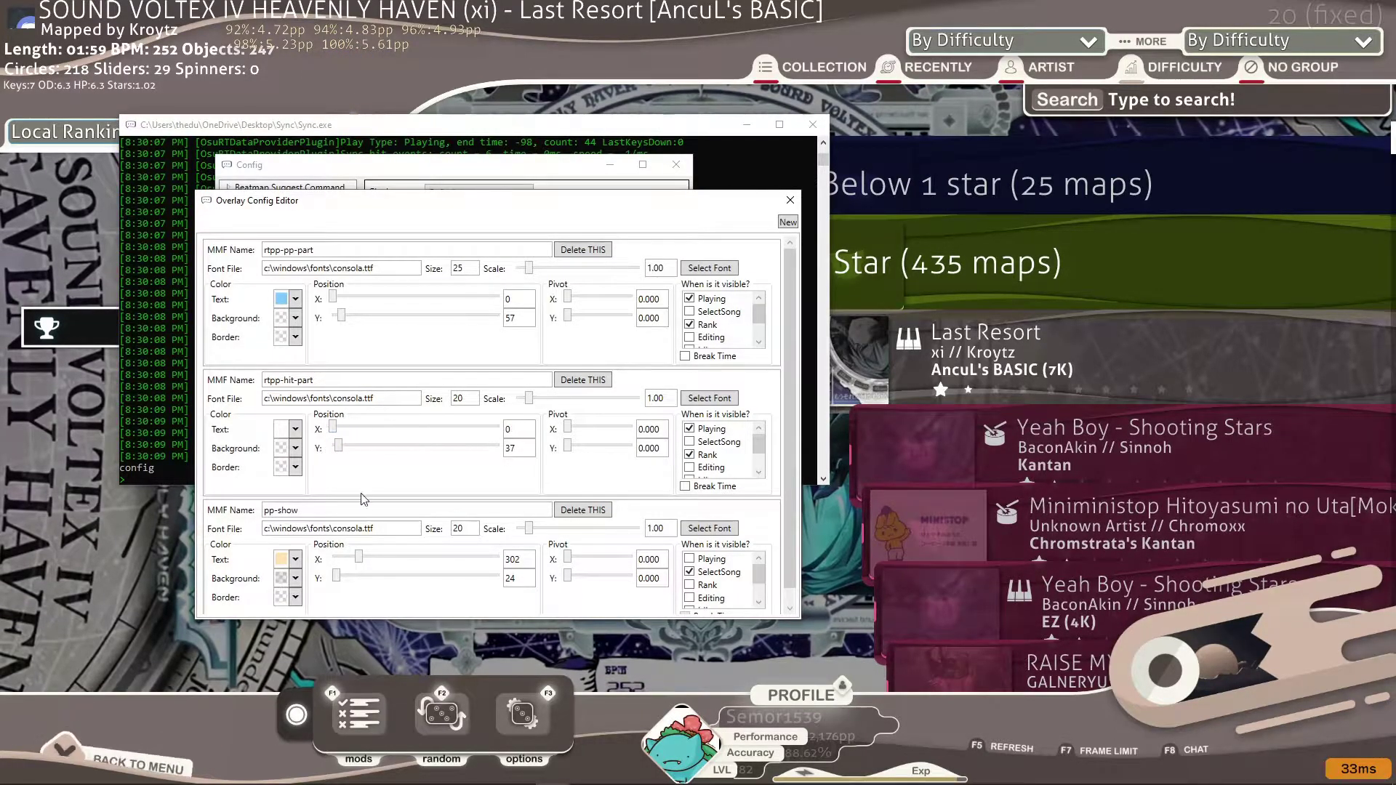
{"action": "left_click_drag", "start_coordinate": [359, 561], "coordinate": [466, 585]}
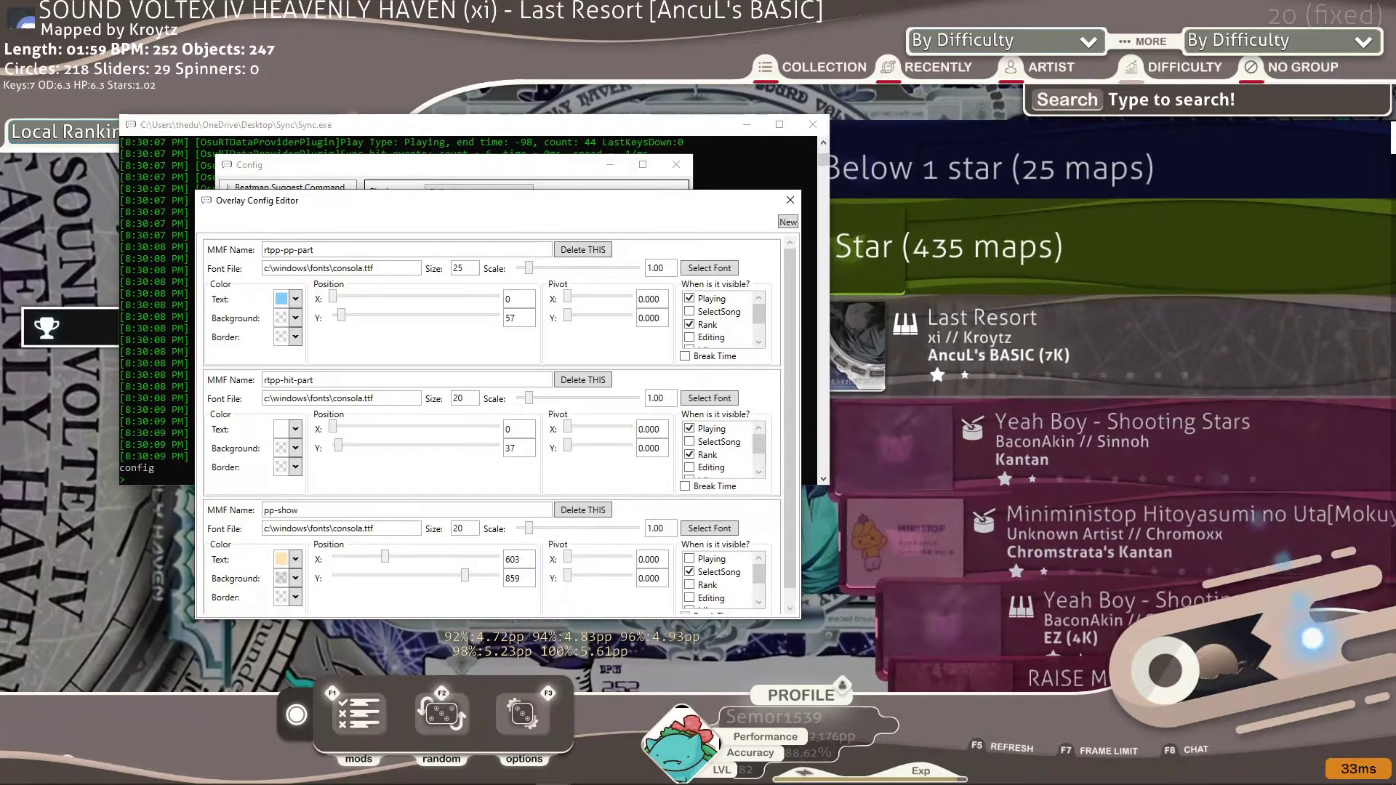
Step: Start Last Resort again and, with the play paused, move the rtpp-pp-part overlay to about X 755, Y 438
{"action": "left_click", "coordinate": [1258, 709]}
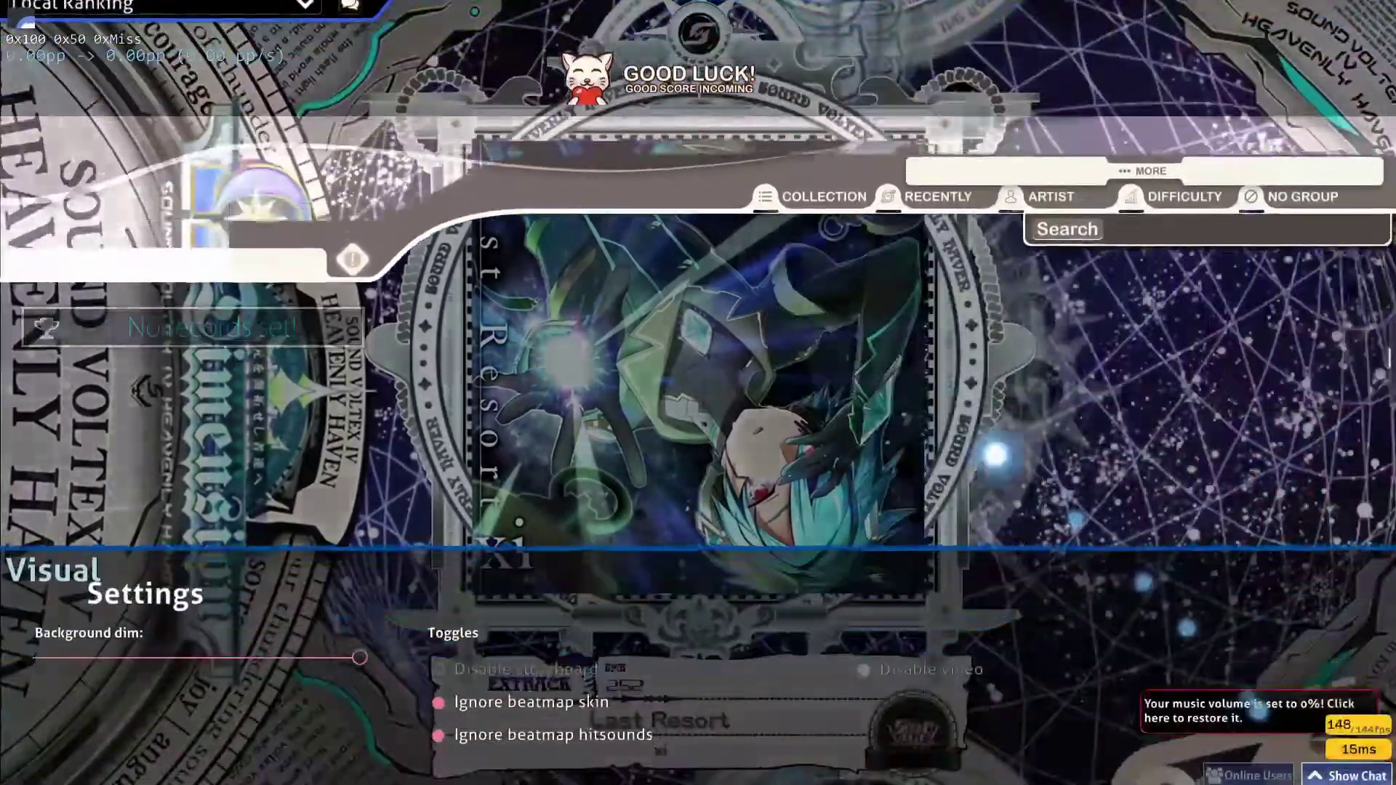
{"action": "key", "text": "alt+Tab"}
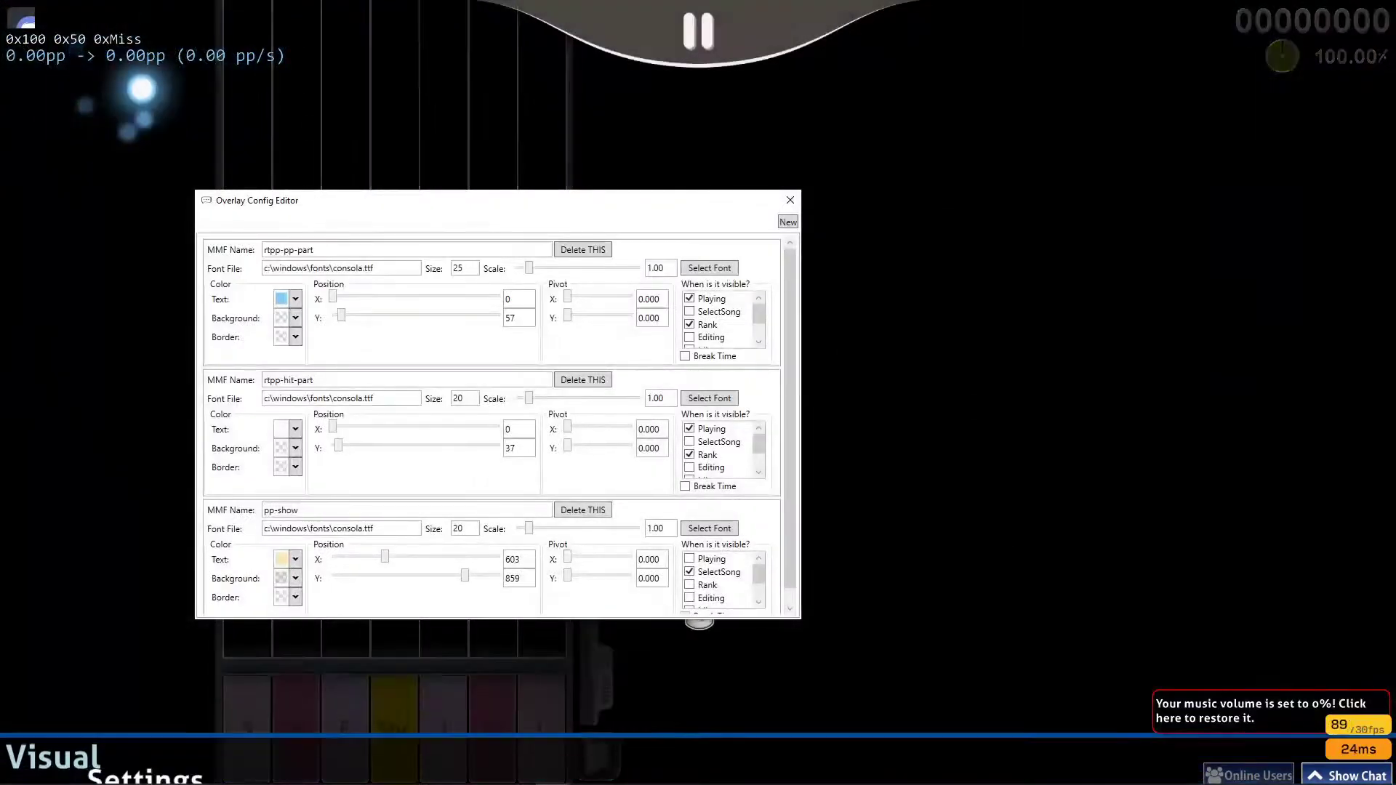
{"action": "left_click_drag", "start_coordinate": [334, 303], "coordinate": [439, 303]}
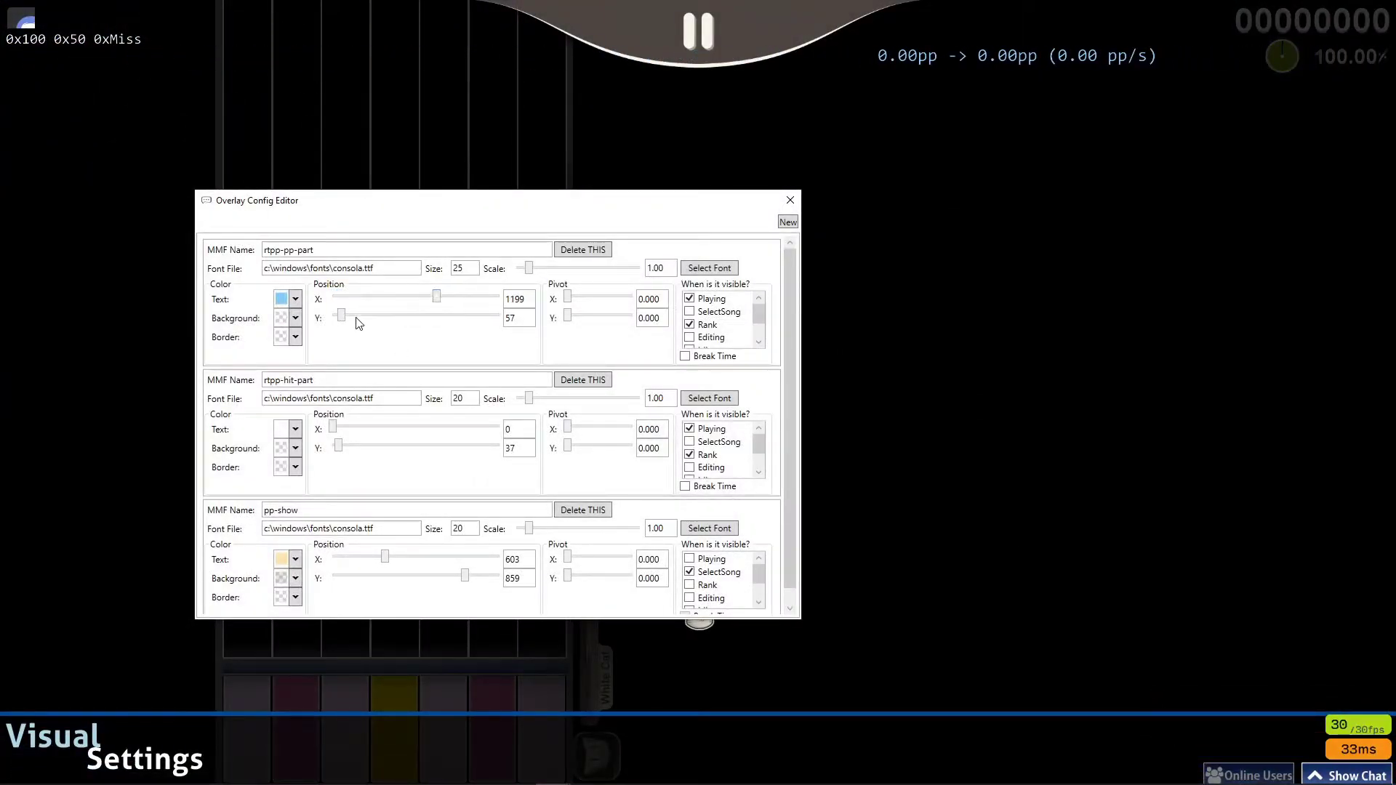
{"action": "left_click_drag", "start_coordinate": [348, 317], "coordinate": [418, 312]}
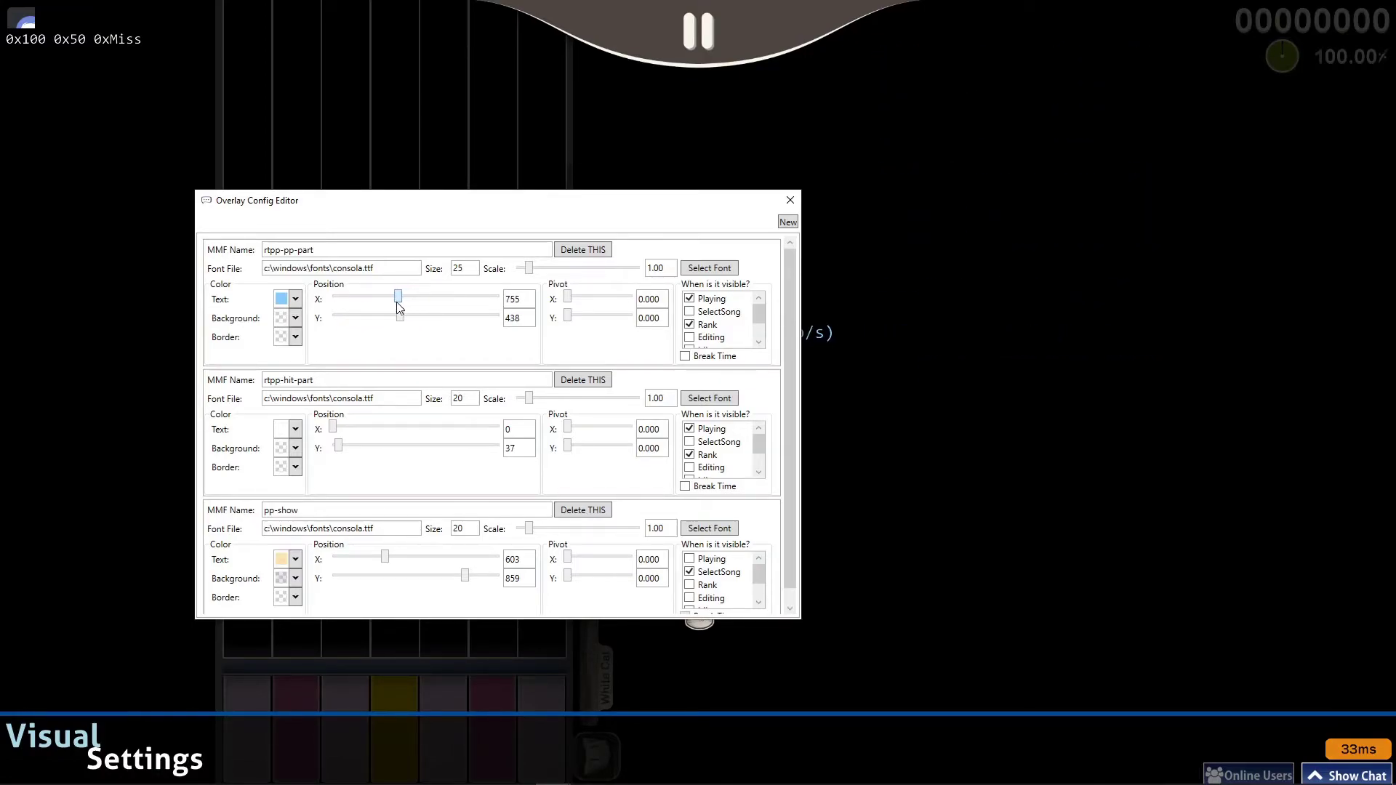